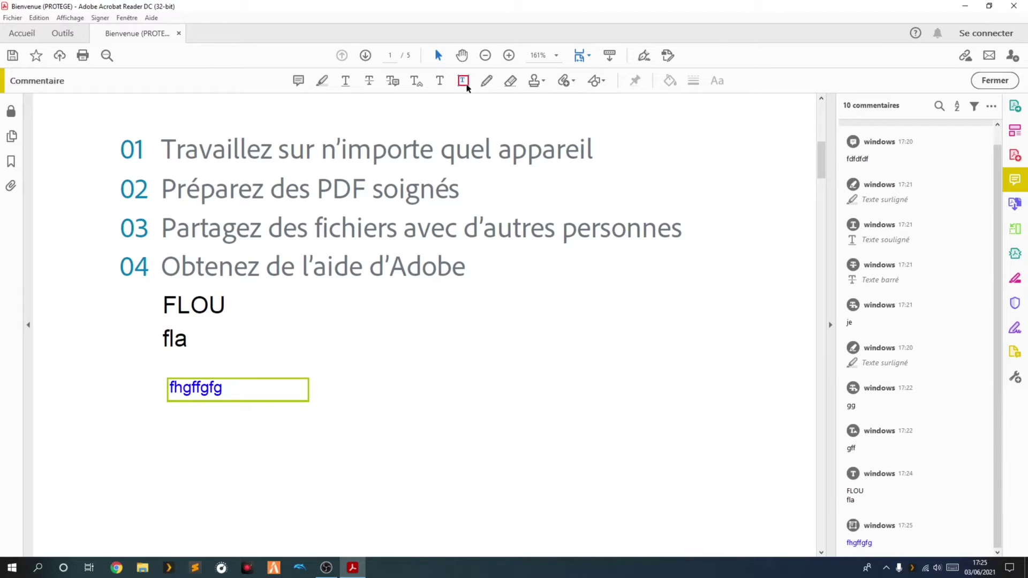
# Step: Draw a large freehand red pencil shape and a small dot in the blank area beside the fhgffgfg text box
pyautogui.click(487, 80)
pyautogui.moveTo(604, 401)
pyautogui.mouseDown()
pyautogui.moveTo(518, 371)
pyautogui.moveTo(408, 436)
pyautogui.moveTo(459, 367)
pyautogui.moveTo(468, 403)
pyautogui.moveTo(393, 325)
pyautogui.moveTo(529, 480)
pyautogui.moveTo(616, 378)
pyautogui.moveTo(604, 400)
pyautogui.mouseUp()
pyautogui.click(603, 284)
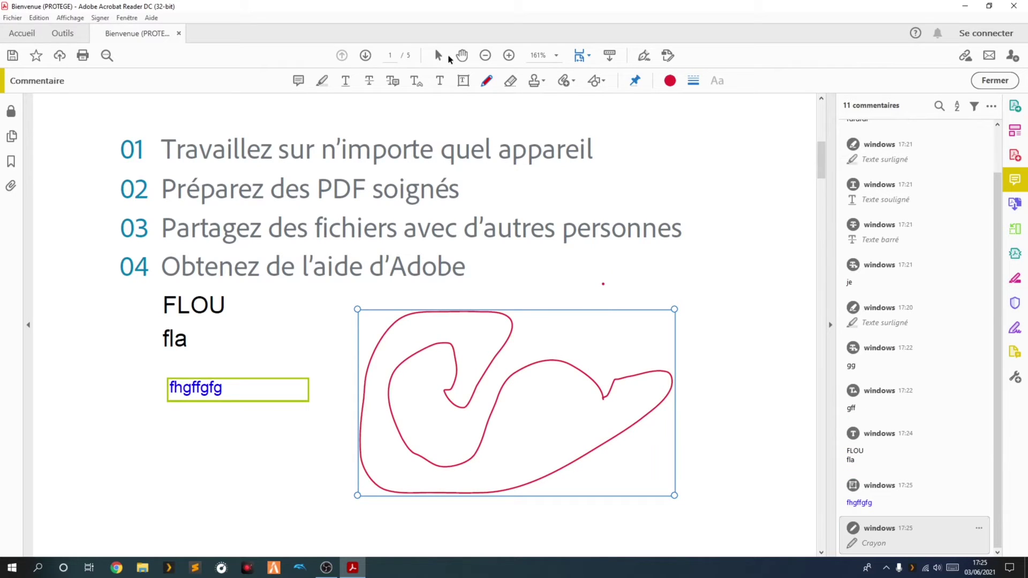
# Step: Erase the freehand pencil drawing beside the text box with the eraser
pyautogui.click(512, 82)
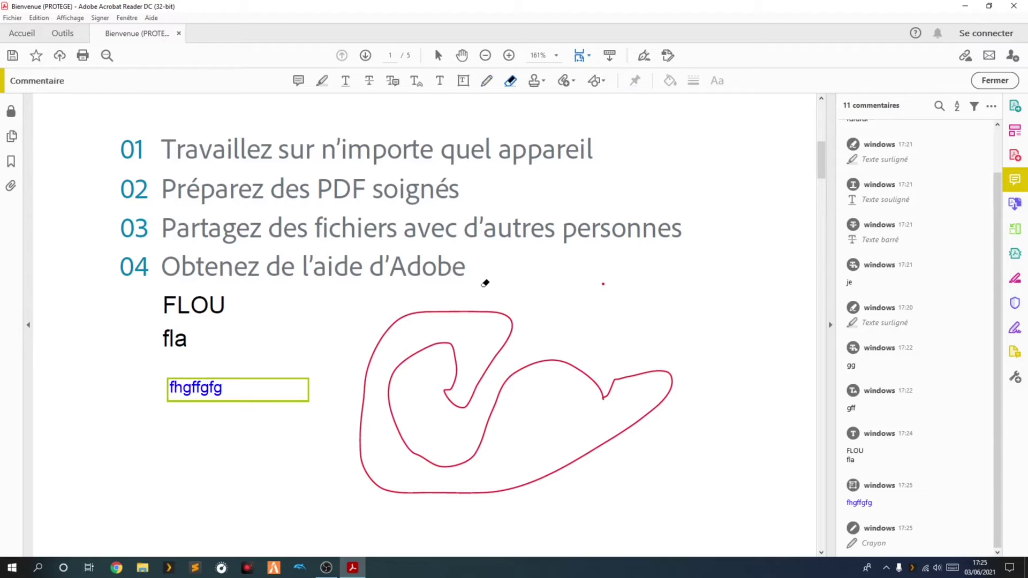
pyautogui.moveTo(484, 280)
pyautogui.mouseDown()
pyautogui.moveTo(453, 325)
pyautogui.moveTo(426, 311)
pyautogui.moveTo(514, 315)
pyautogui.moveTo(514, 325)
pyautogui.mouseUp()
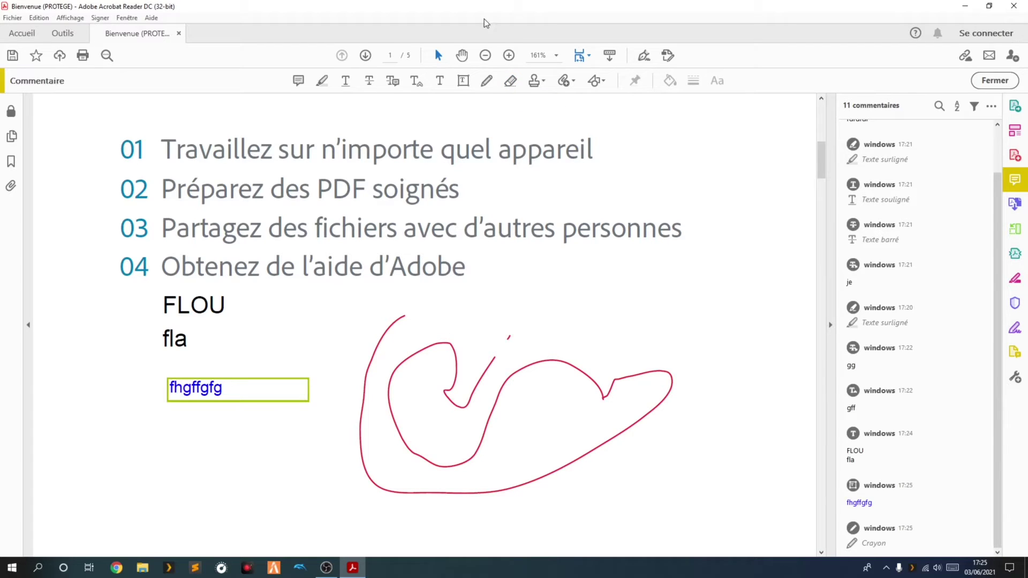
pyautogui.click(510, 80)
pyautogui.moveTo(402, 310)
pyautogui.mouseDown()
pyautogui.moveTo(360, 391)
pyautogui.moveTo(363, 464)
pyautogui.moveTo(445, 492)
pyautogui.moveTo(628, 433)
pyautogui.moveTo(568, 467)
pyautogui.moveTo(673, 366)
pyautogui.moveTo(611, 379)
pyautogui.moveTo(576, 373)
pyautogui.moveTo(486, 417)
pyautogui.moveTo(409, 420)
pyautogui.moveTo(477, 386)
pyautogui.moveTo(450, 340)
pyautogui.moveTo(549, 361)
pyautogui.mouseUp()
pyautogui.moveTo(642, 369); pyautogui.dragTo(583, 243)
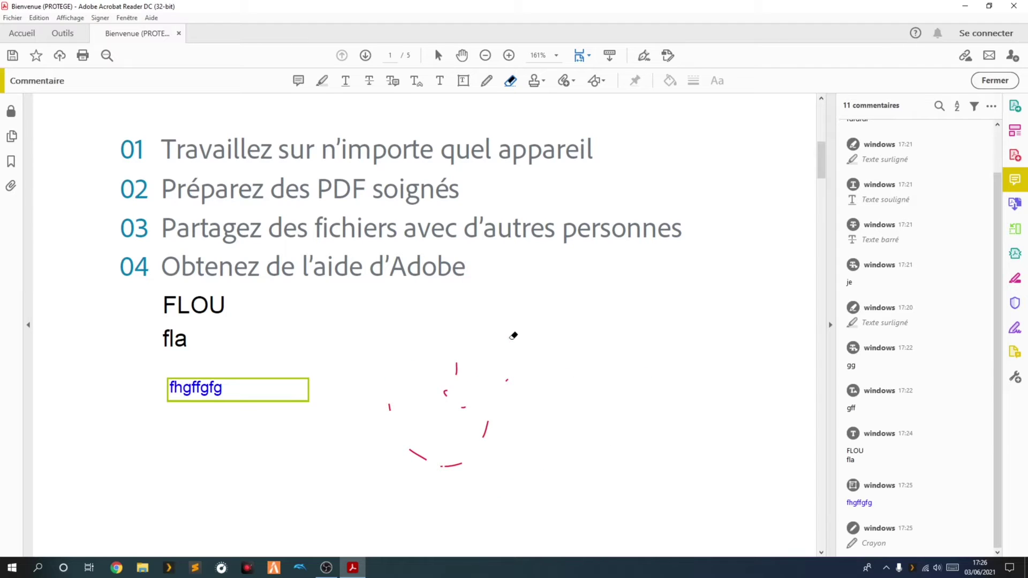
pyautogui.moveTo(508, 338)
pyautogui.mouseDown()
pyautogui.moveTo(498, 409)
pyautogui.moveTo(441, 462)
pyautogui.moveTo(415, 449)
pyautogui.moveTo(397, 409)
pyautogui.moveTo(445, 391)
pyautogui.moveTo(459, 404)
pyautogui.moveTo(473, 337)
pyautogui.mouseUp()
# Step: Open the FOND.png image from the desktop and return to the PDF in Acrobat Reader
pyautogui.click(965, 6)
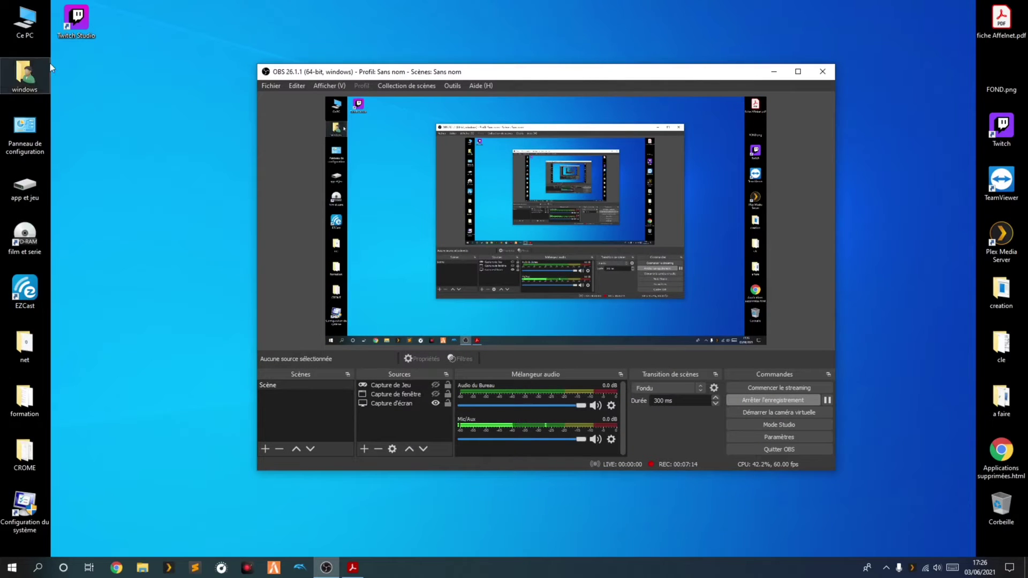
pyautogui.moveTo(1006, 75); pyautogui.dragTo(896, 52)
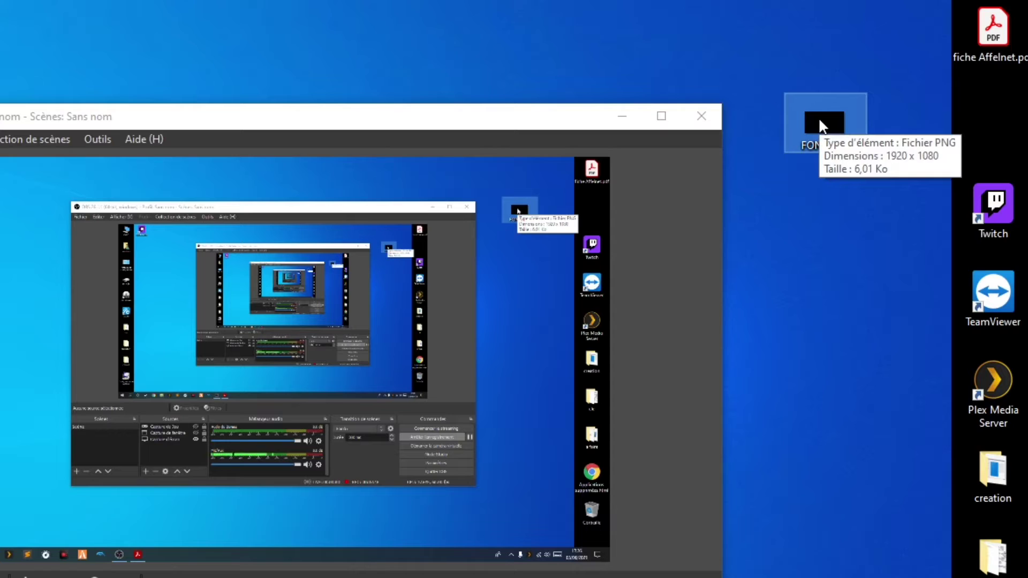
pyautogui.doubleClick(819, 126)
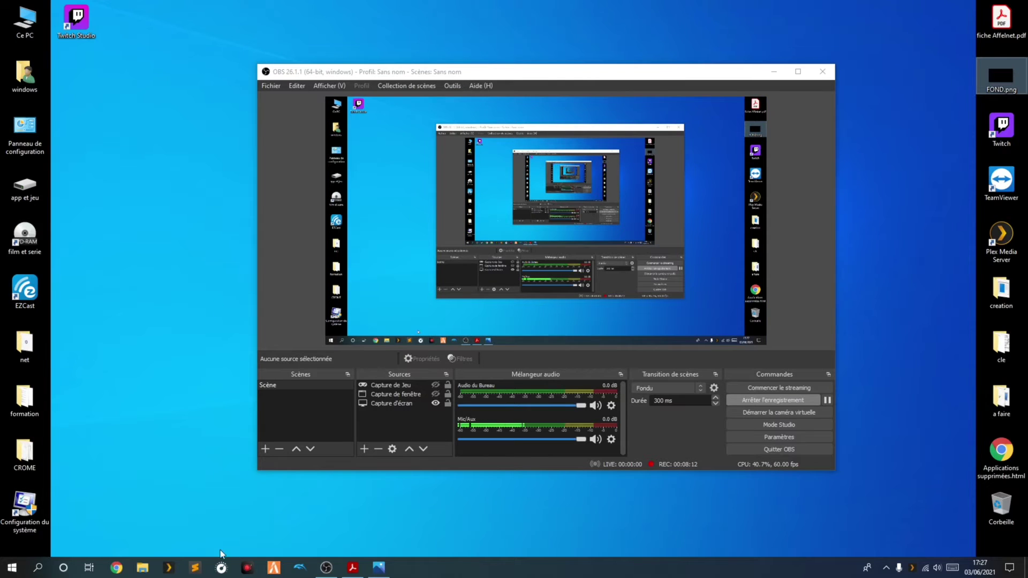
pyautogui.click(353, 568)
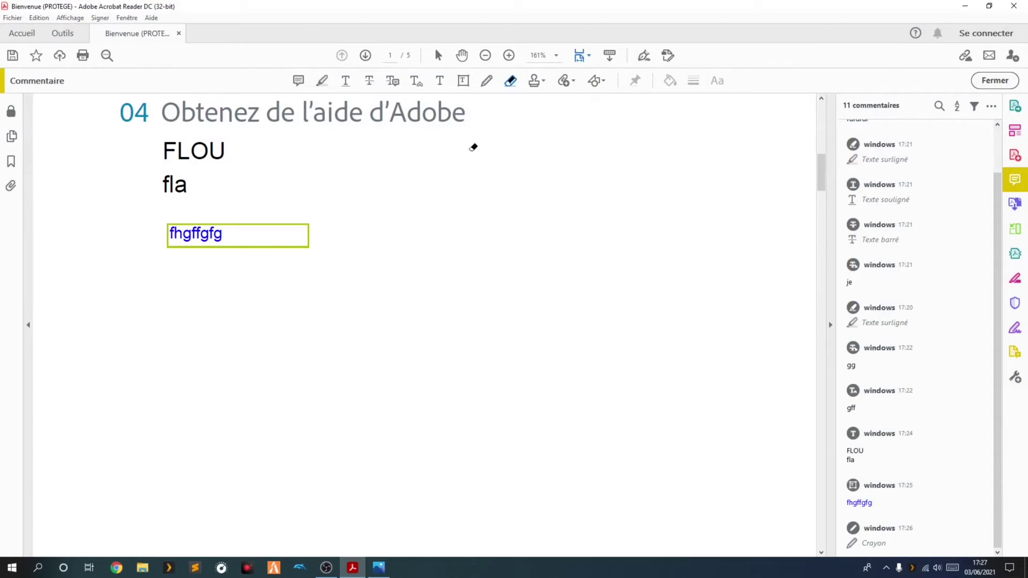
# Step: Place the clipboard image as a stamp at its full size on page 1
pyautogui.click(542, 86)
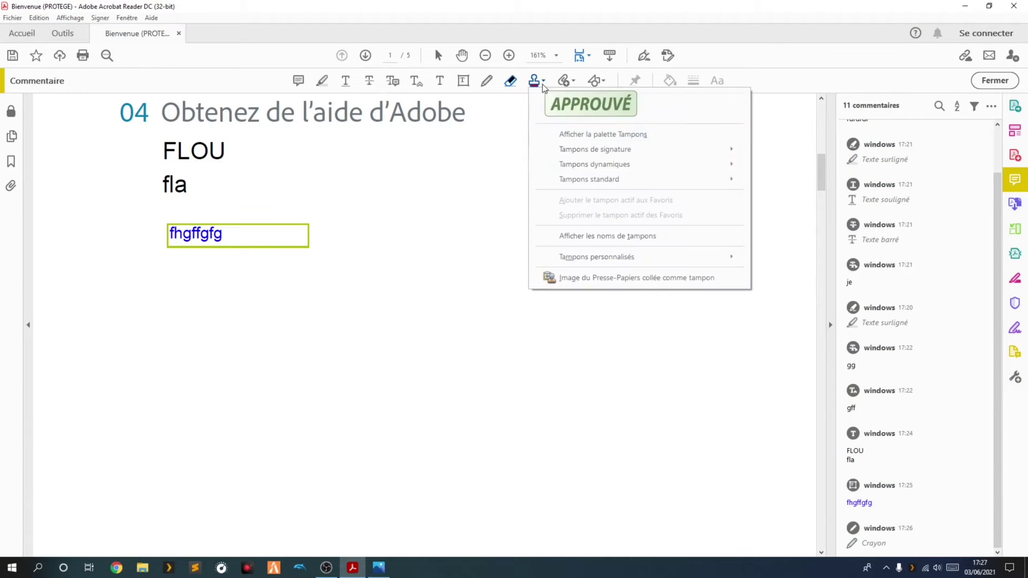
pyautogui.click(572, 279)
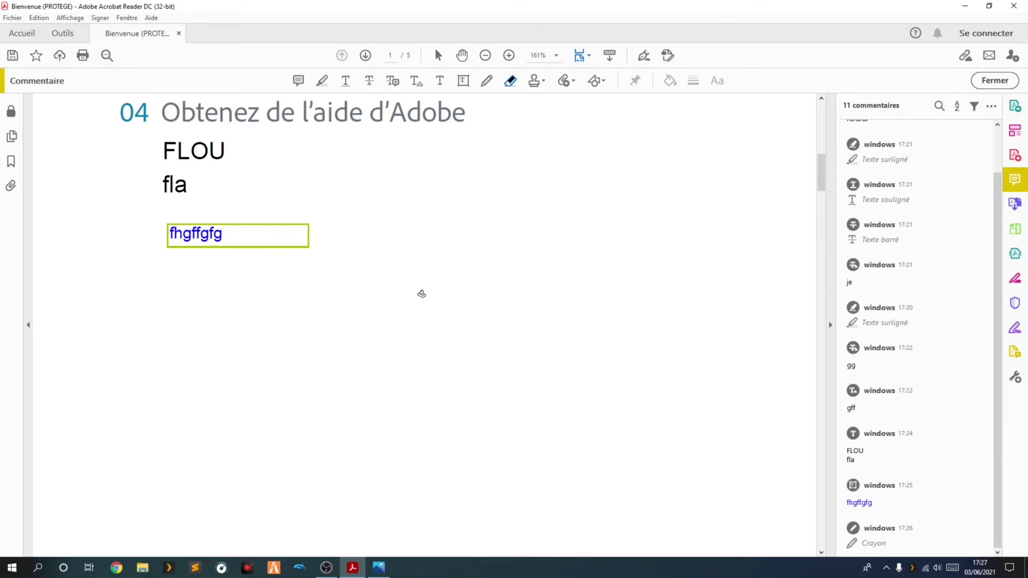
pyautogui.scroll(-10, 391, 298)
pyautogui.scroll(10, 587, 298)
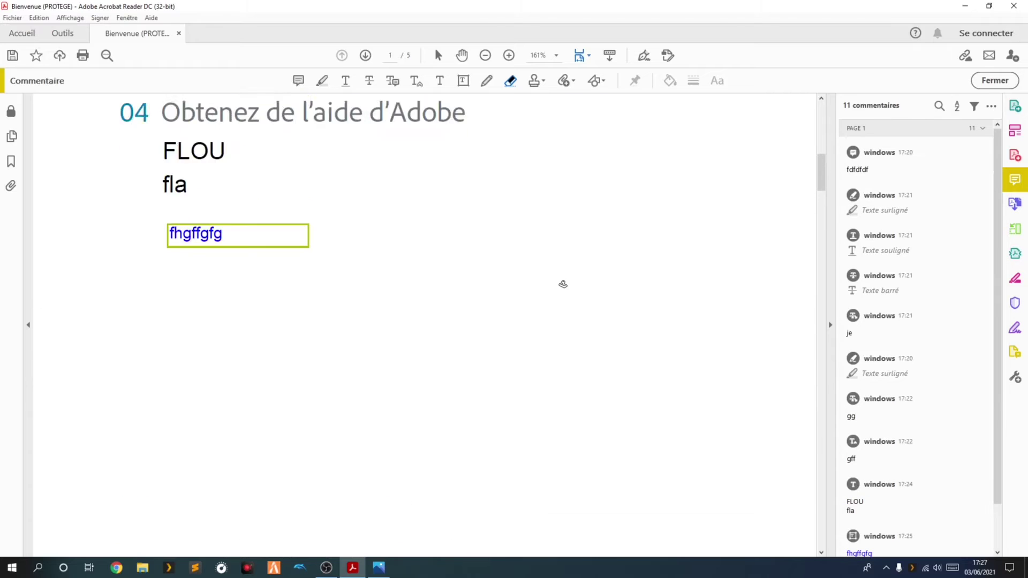
pyautogui.scroll(3, 560, 305)
pyautogui.press('End')
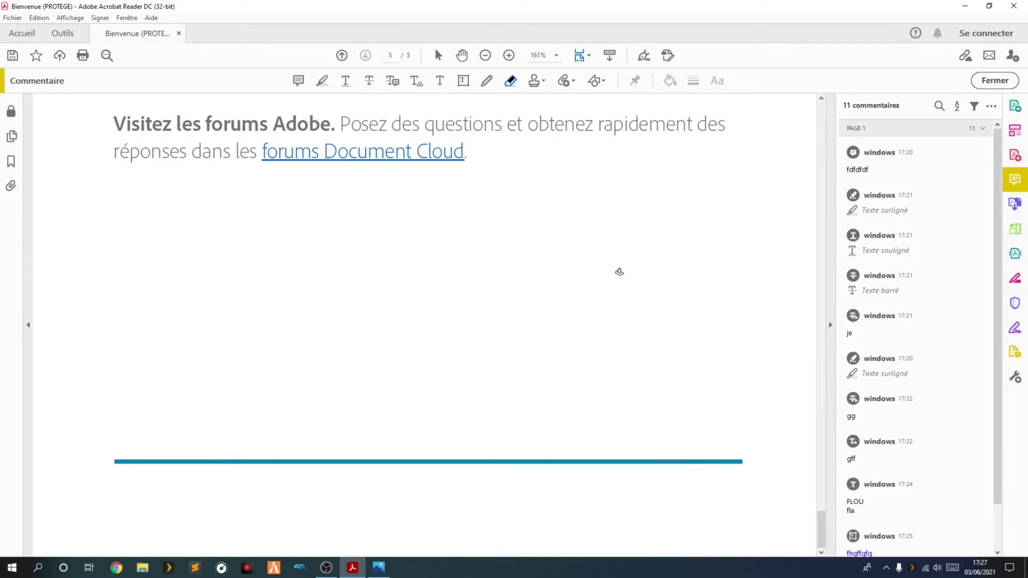
pyautogui.press('Home')
pyautogui.click(542, 83)
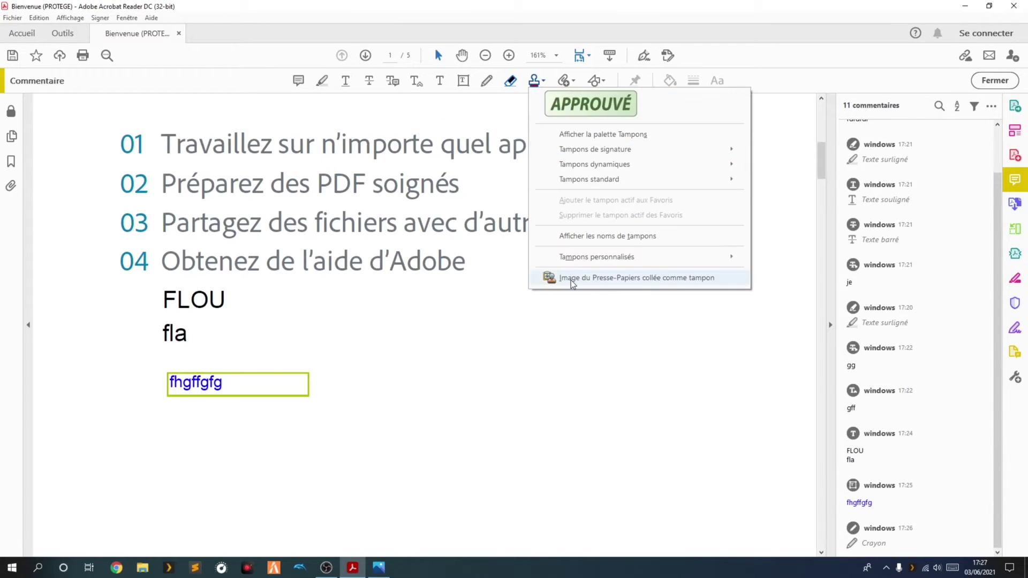
pyautogui.click(568, 277)
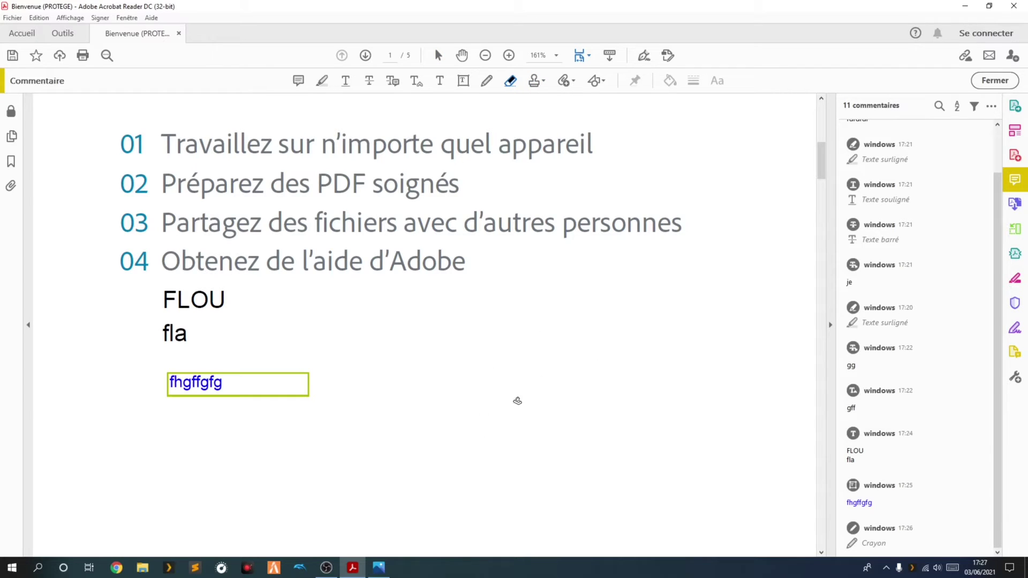
pyautogui.click(594, 350)
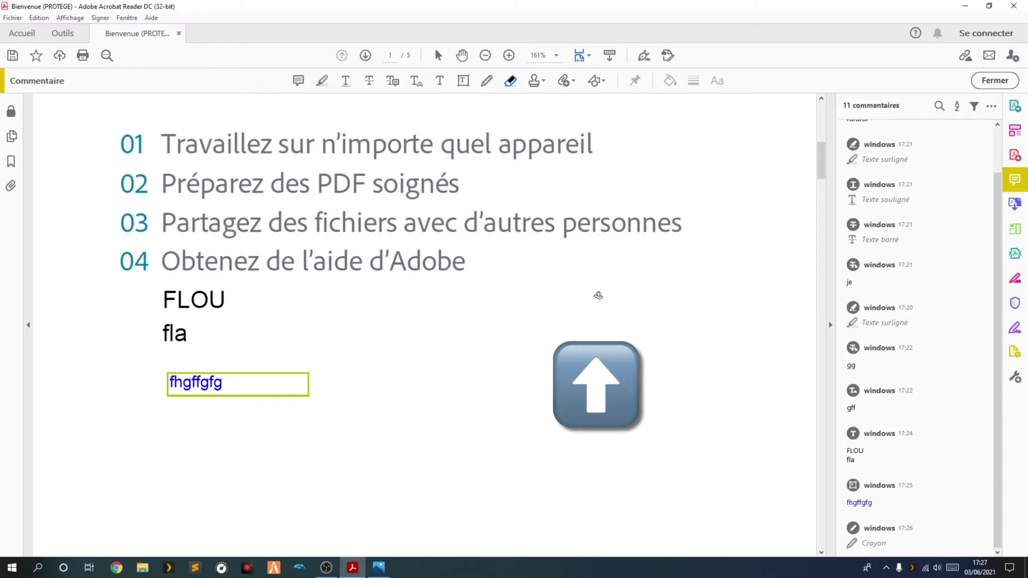
pyautogui.hotkey('ctrl', 'z')
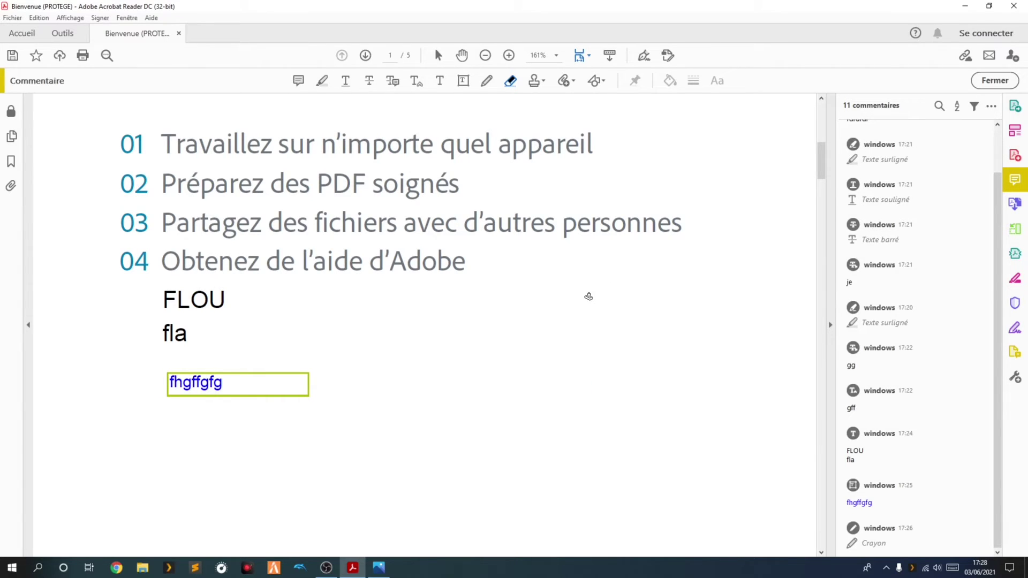
pyautogui.click(588, 296)
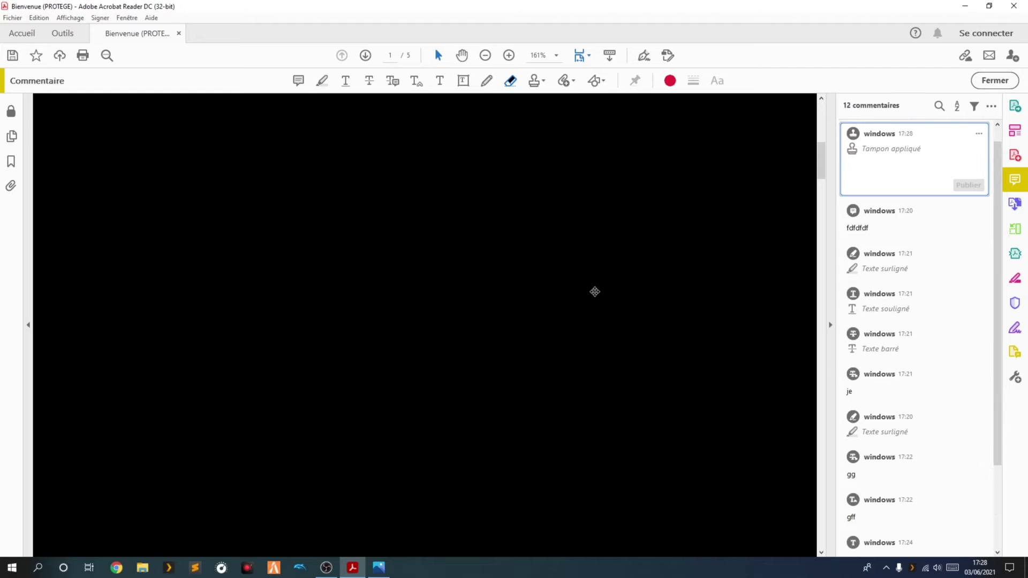
# Step: Delete the oversized image stamp from page 1 through its entry in the comments list
pyautogui.scroll(5, 595, 291)
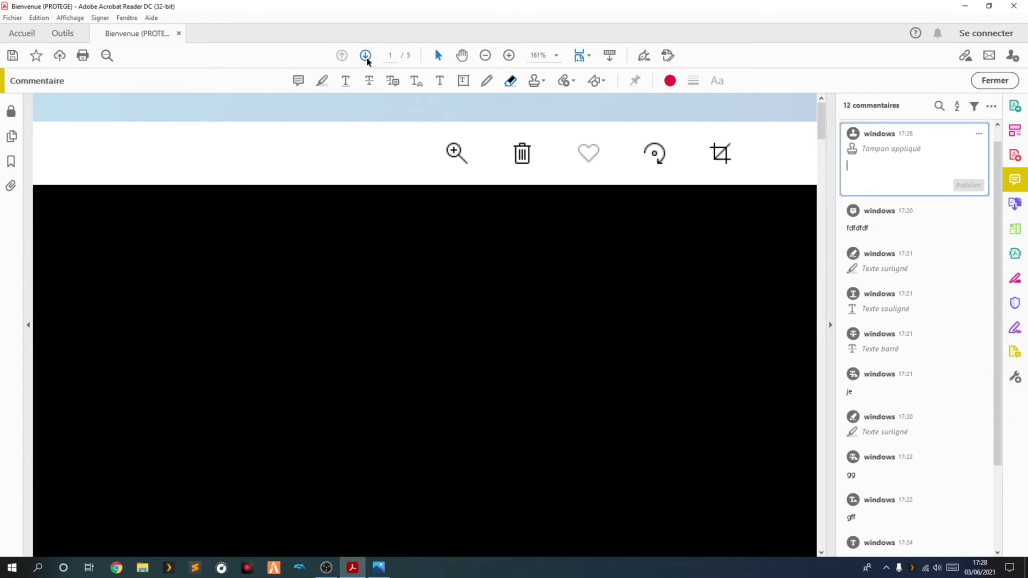
pyautogui.scroll(-1, 332, 230)
pyautogui.scroll(1, 359, 212)
pyautogui.press('Escape')
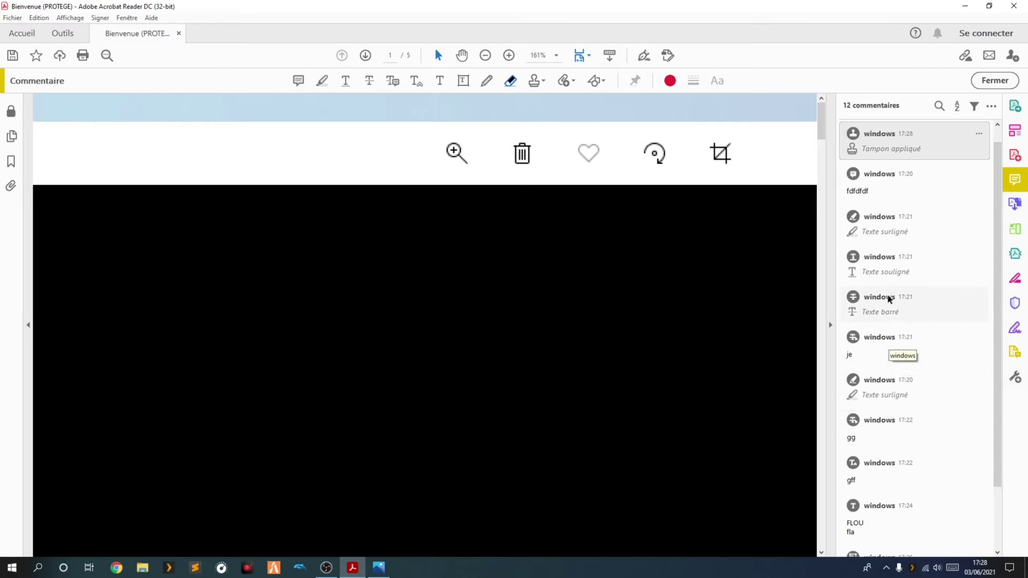
pyautogui.click(979, 133)
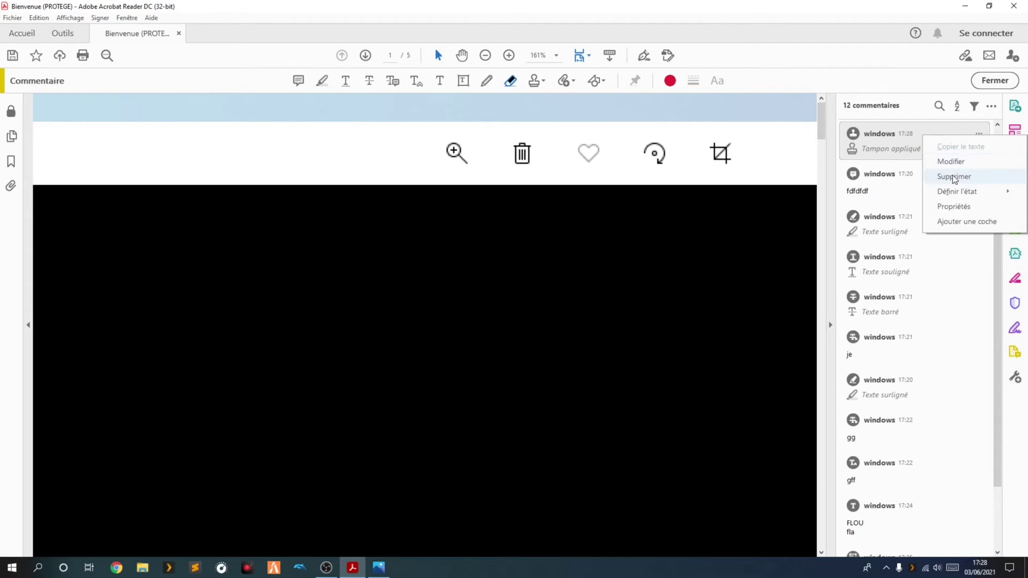
pyautogui.click(974, 174)
# Step: Place the clipboard image as a small stamp in the blank area beside the fhgffgfg text box and shrink it slightly
pyautogui.scroll(-20, 539, 305)
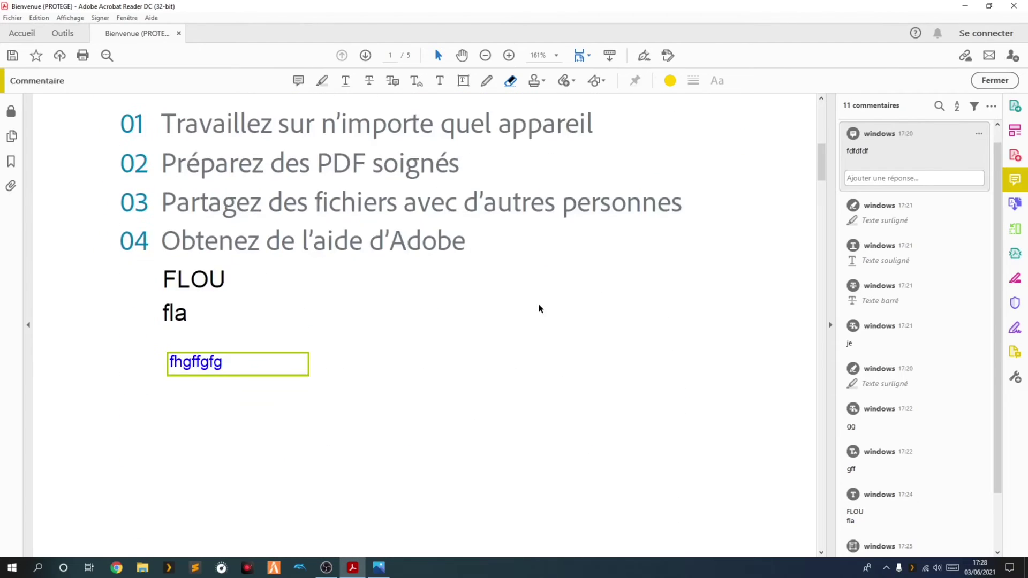
pyautogui.click(542, 83)
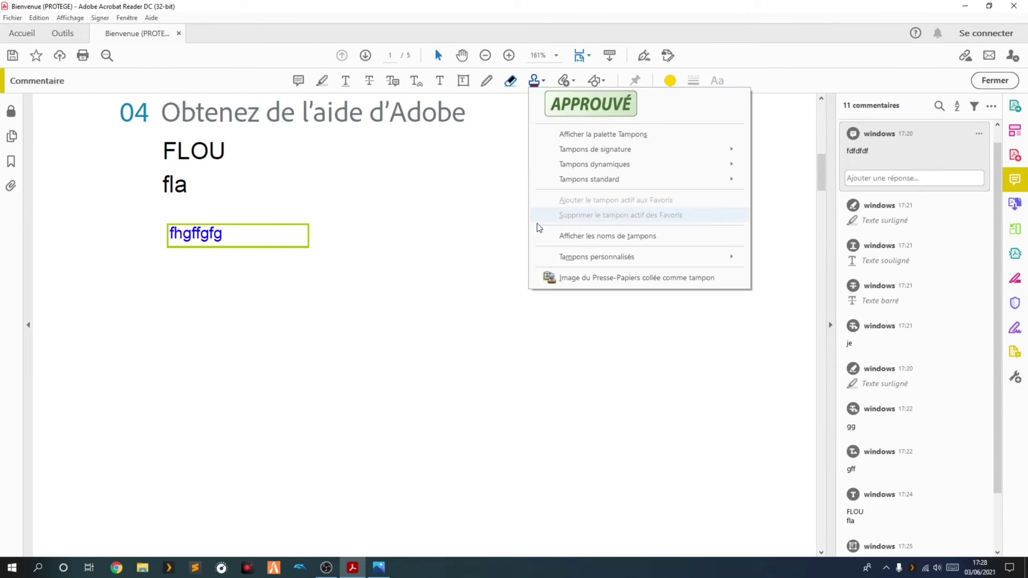
pyautogui.click(569, 280)
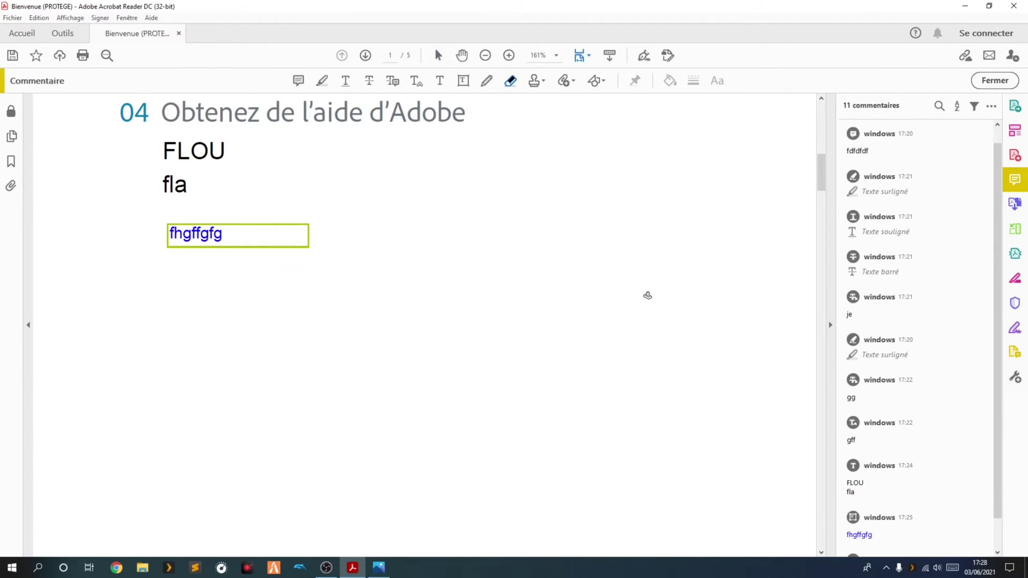
pyautogui.moveTo(643, 295); pyautogui.dragTo(535, 222)
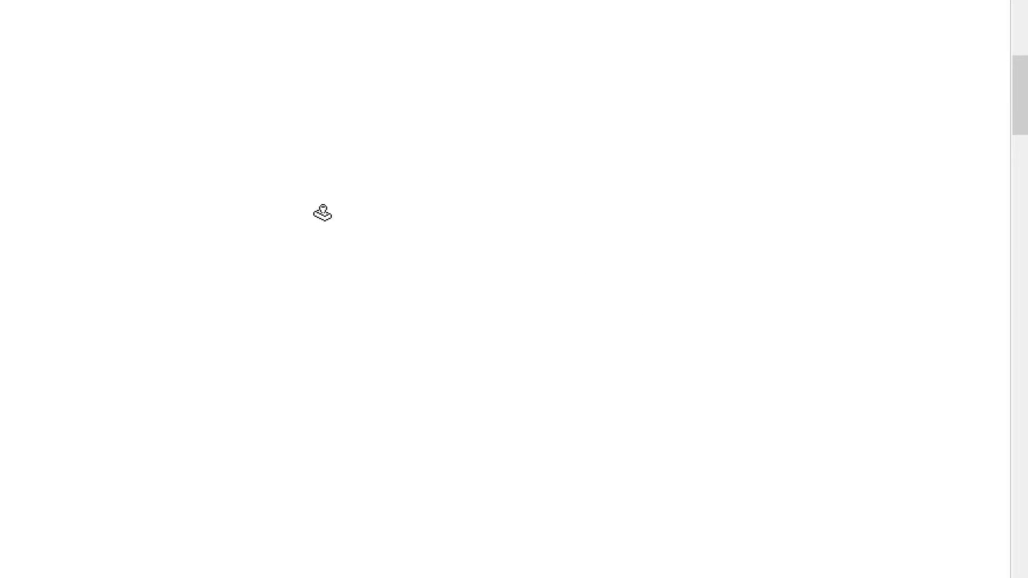
pyautogui.moveTo(323, 213); pyautogui.dragTo(243, 158)
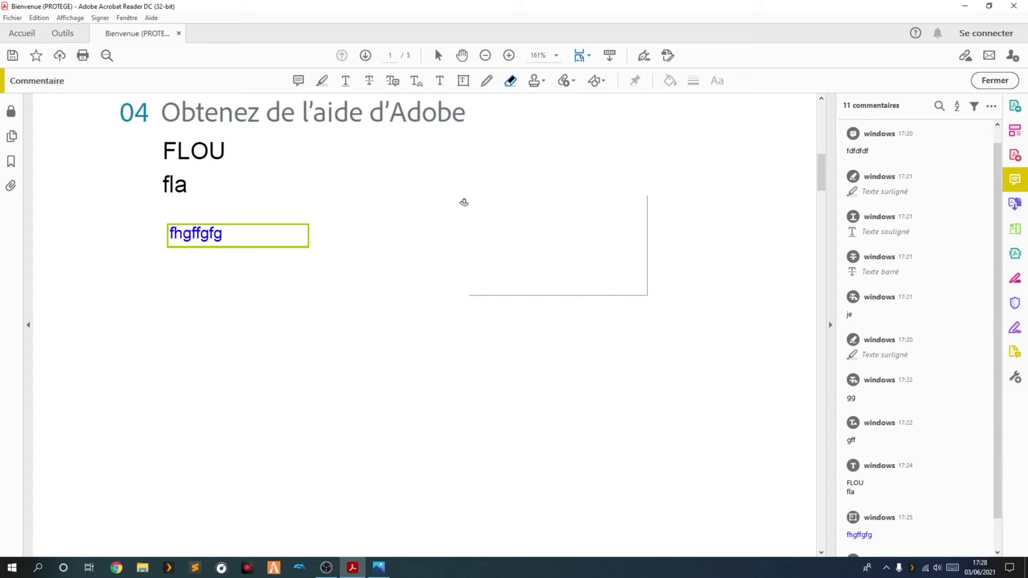
pyautogui.moveTo(464, 203); pyautogui.dragTo(461, 198)
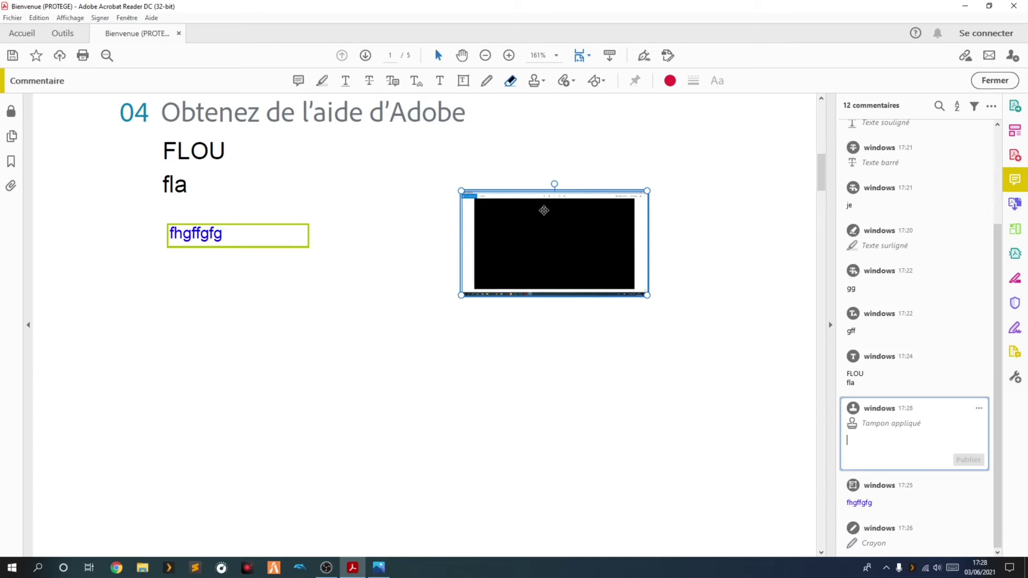
pyautogui.moveTo(459, 189); pyautogui.dragTo(473, 198)
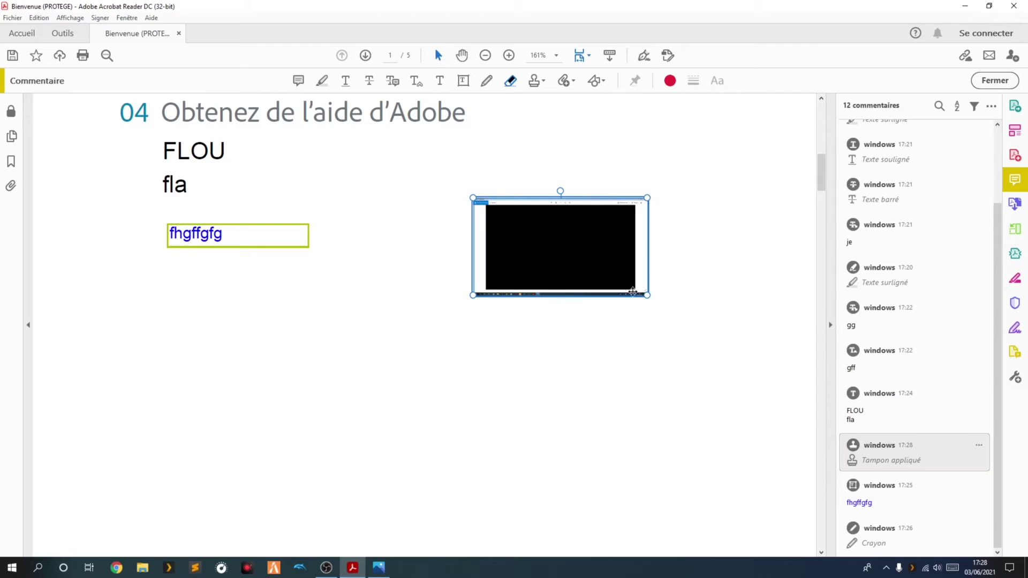
# Step: Examine the image stamp's status options and its appearance, general and revision history properties, leaving them unchanged
pyautogui.rightClick(545, 272)
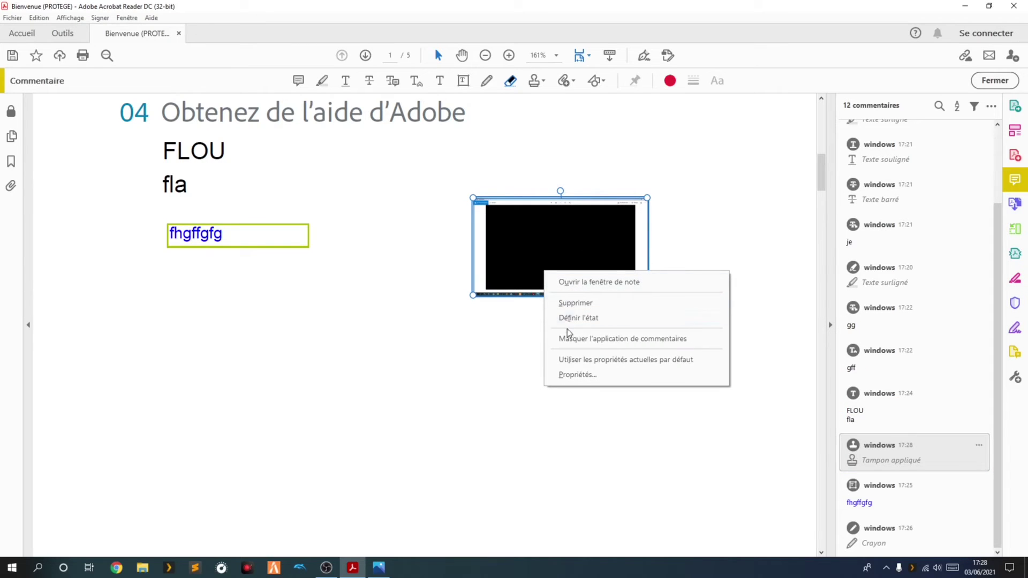
pyautogui.click(413, 255)
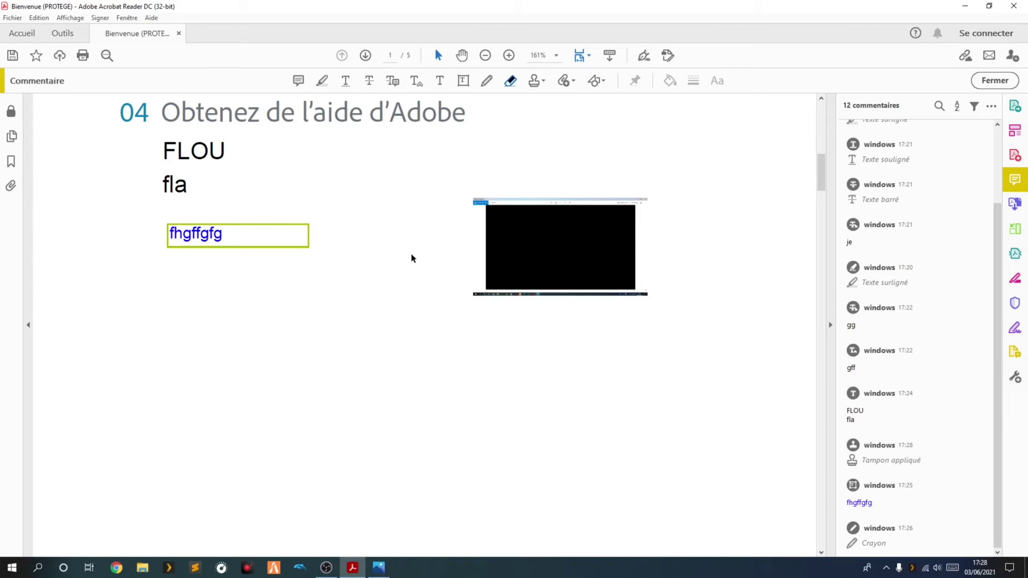
pyautogui.rightClick(525, 274)
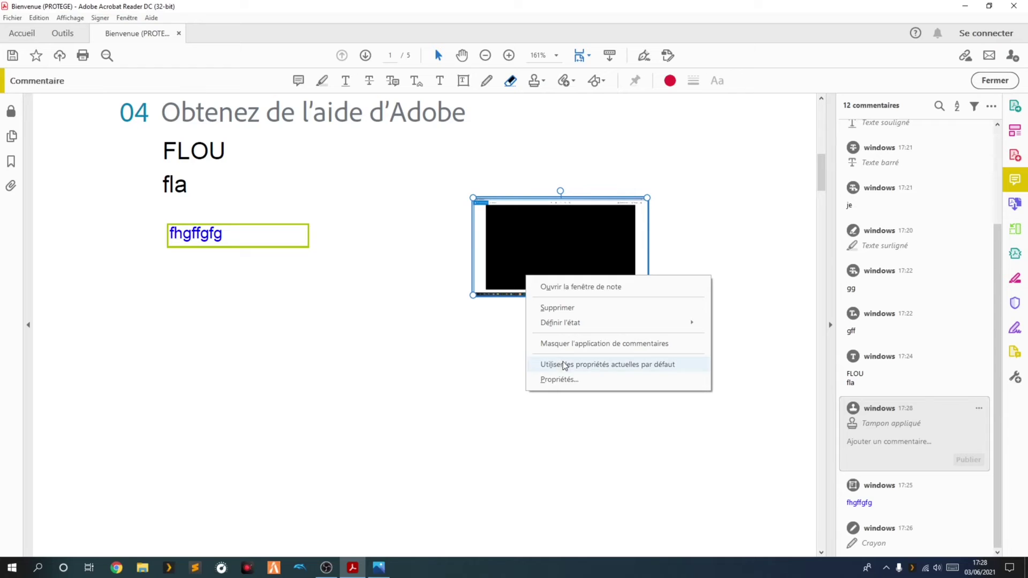
pyautogui.moveTo(551, 327)
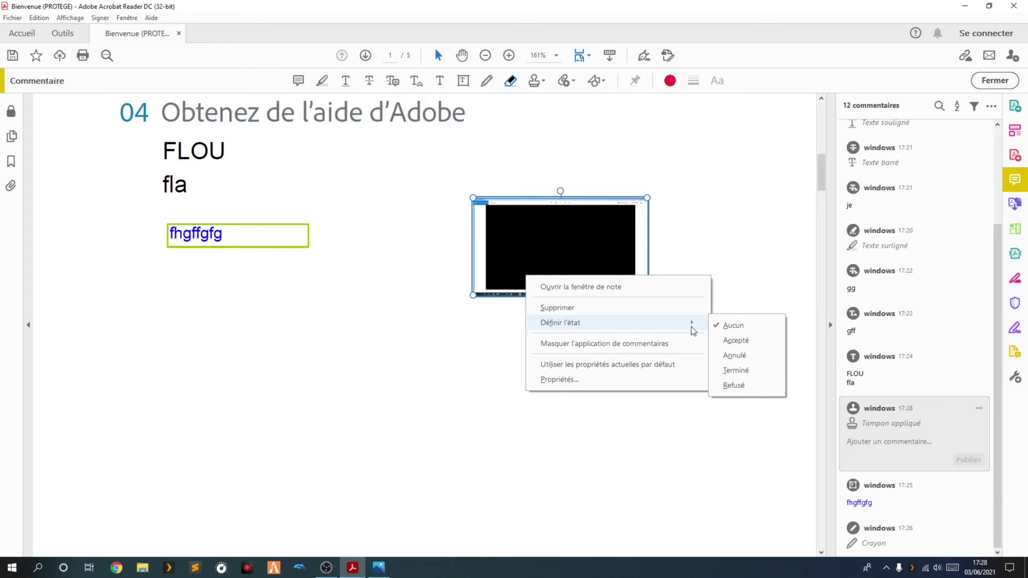
pyautogui.click(557, 379)
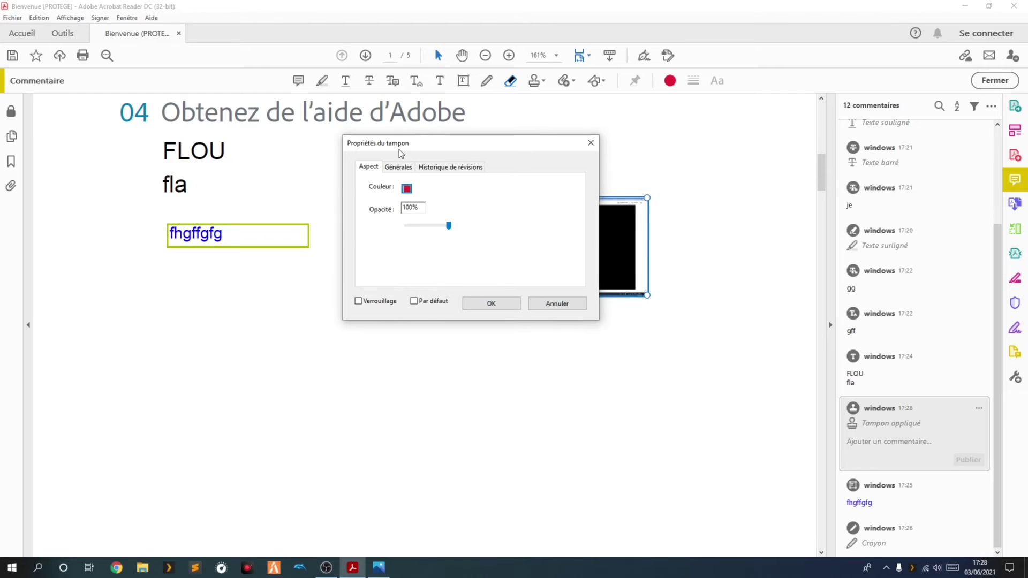
pyautogui.click(401, 166)
pyautogui.click(441, 167)
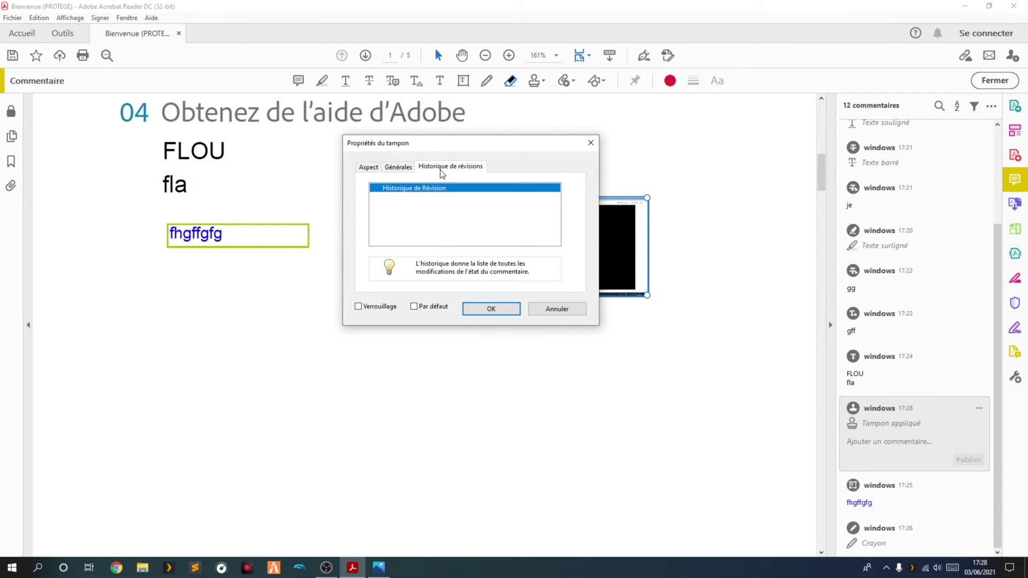
pyautogui.click(590, 142)
pyautogui.click(597, 148)
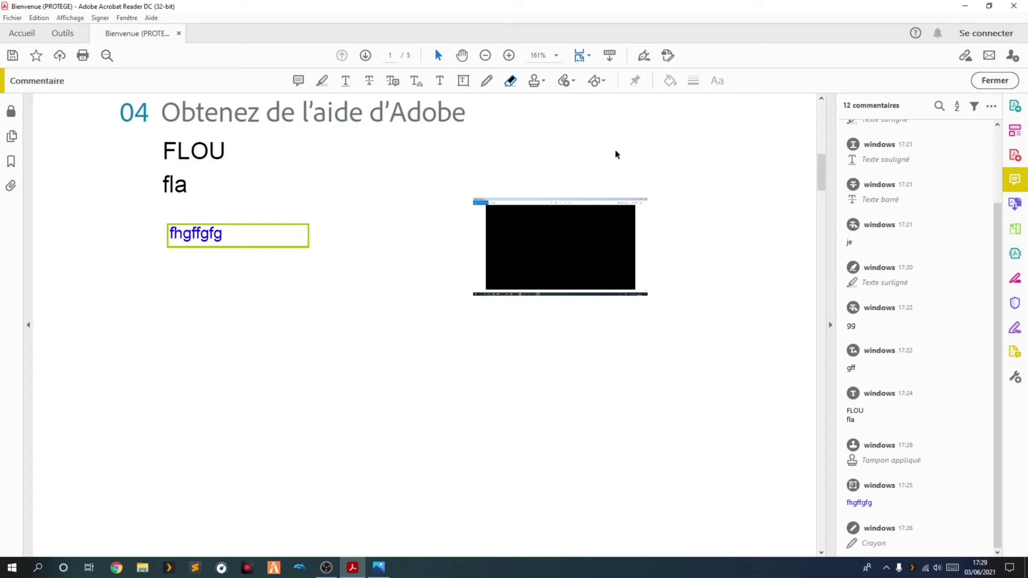
# Step: Try to attach the EZCast shortcut from the Desktop folder as a file comment in the blank area below the fhgffgfg text box
pyautogui.click(573, 82)
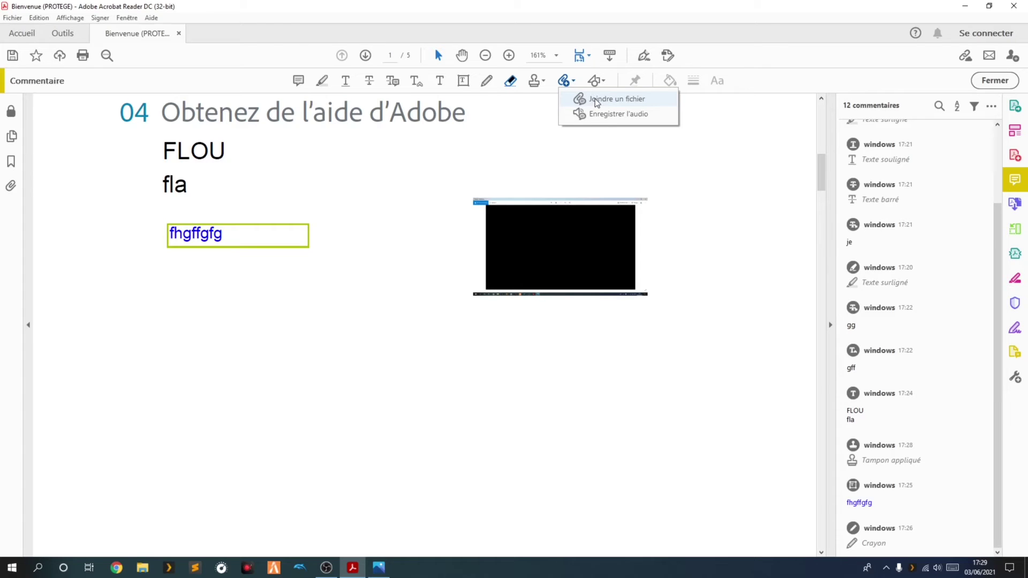
pyautogui.click(596, 99)
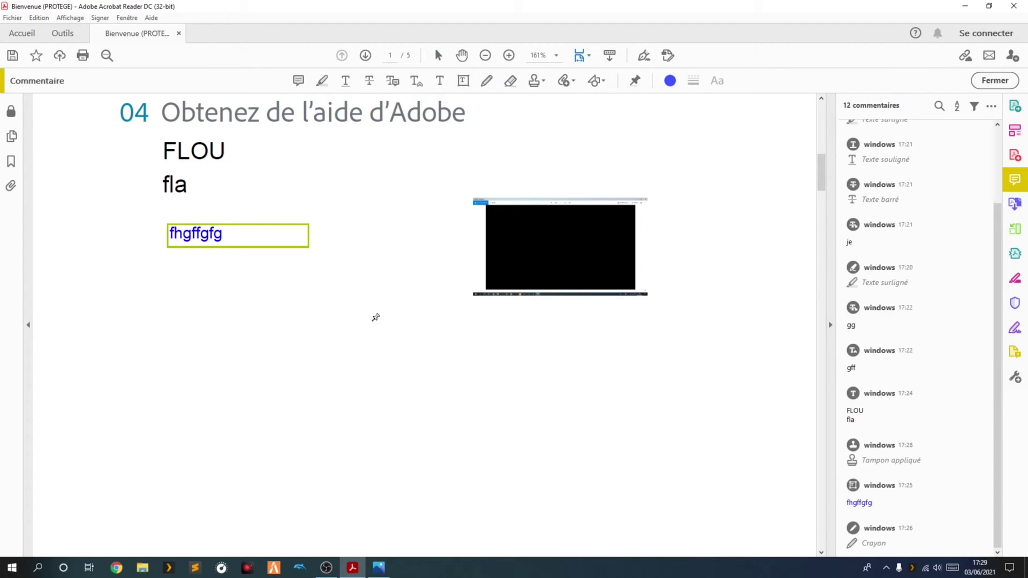
pyautogui.click(316, 361)
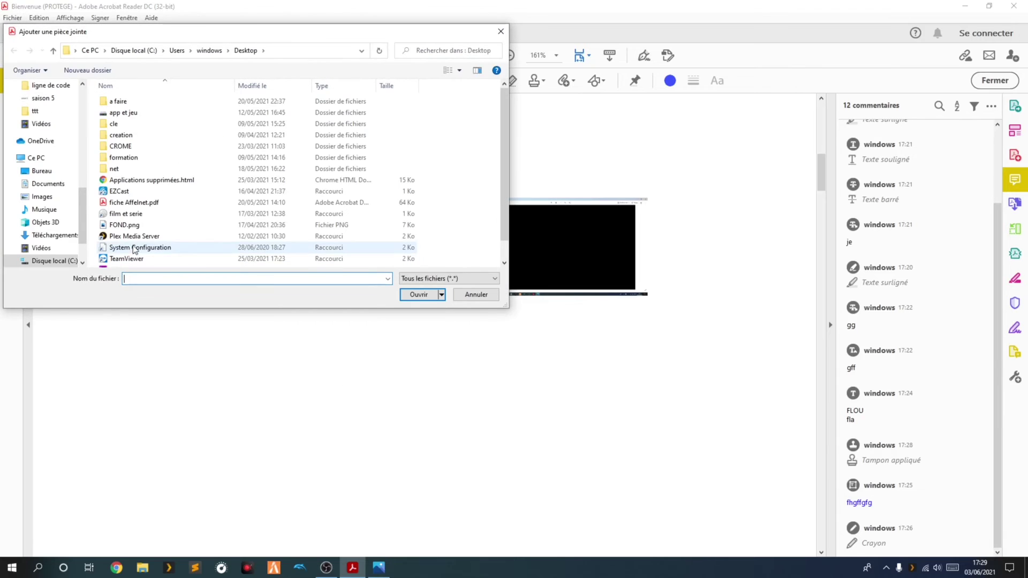
pyautogui.click(122, 192)
pyautogui.click(425, 294)
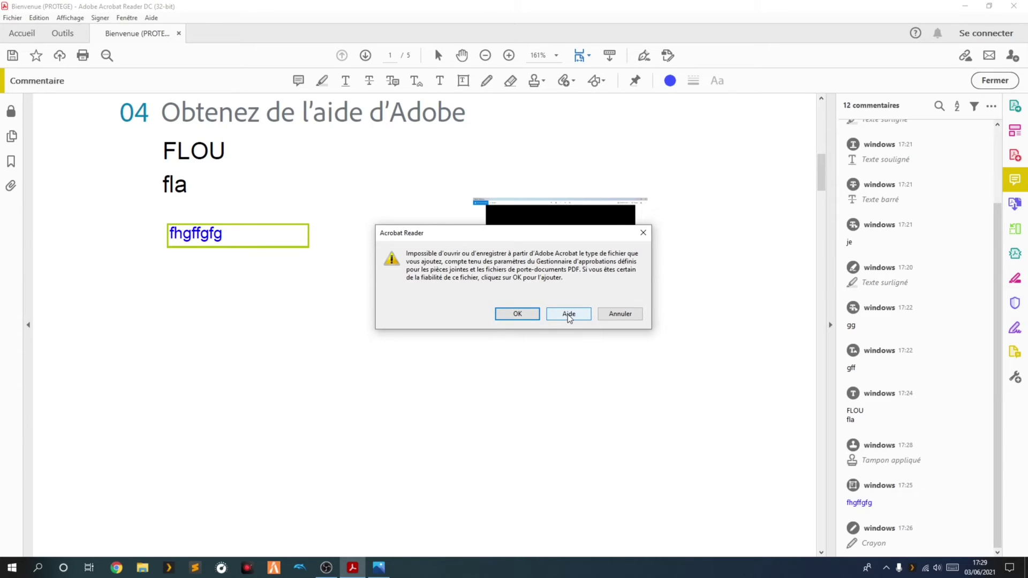
pyautogui.click(616, 315)
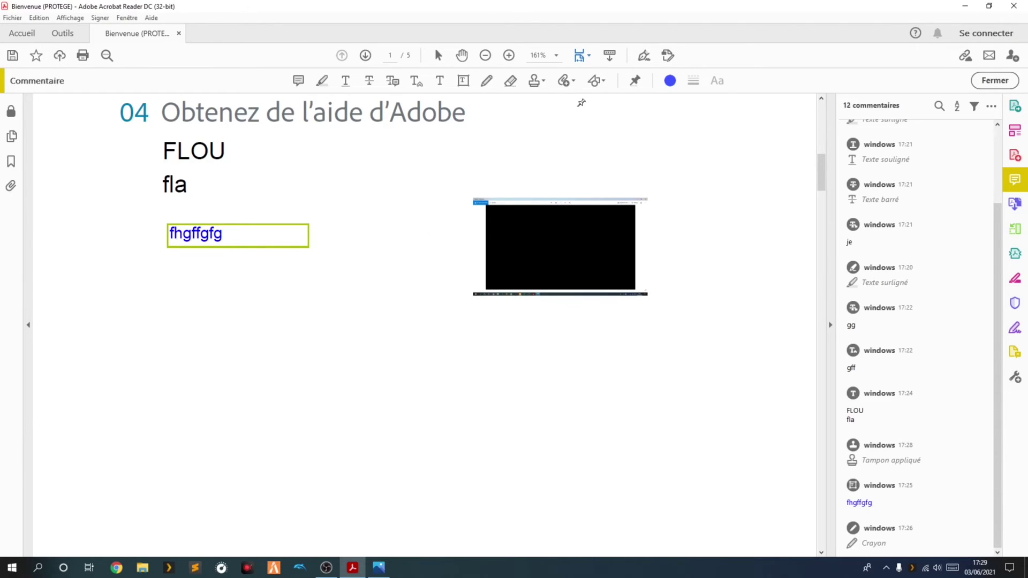
# Step: Open the sound recorder for an audio comment below the fhgffgfg text box and cancel it without recording
pyautogui.click(573, 81)
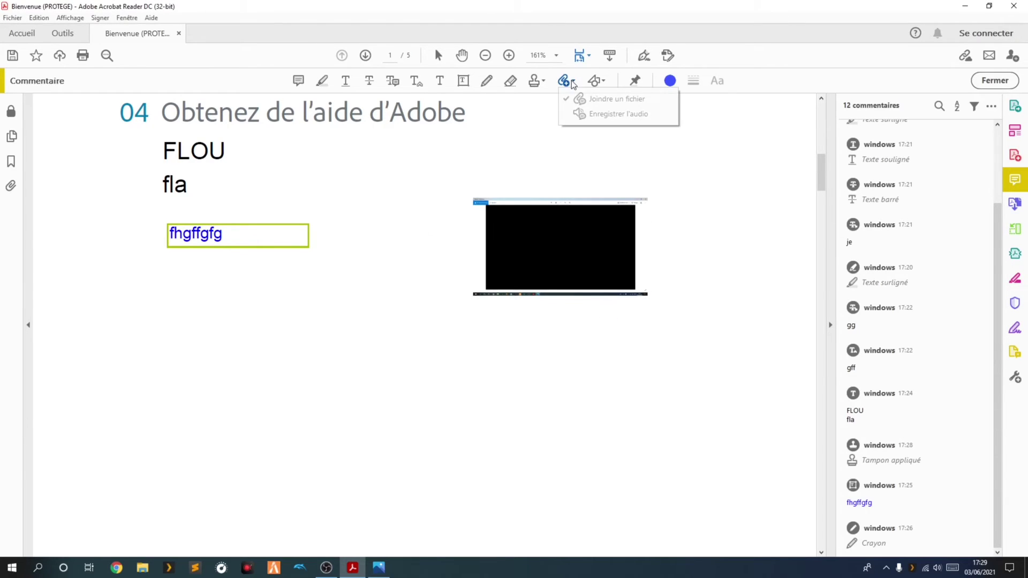
pyautogui.click(592, 115)
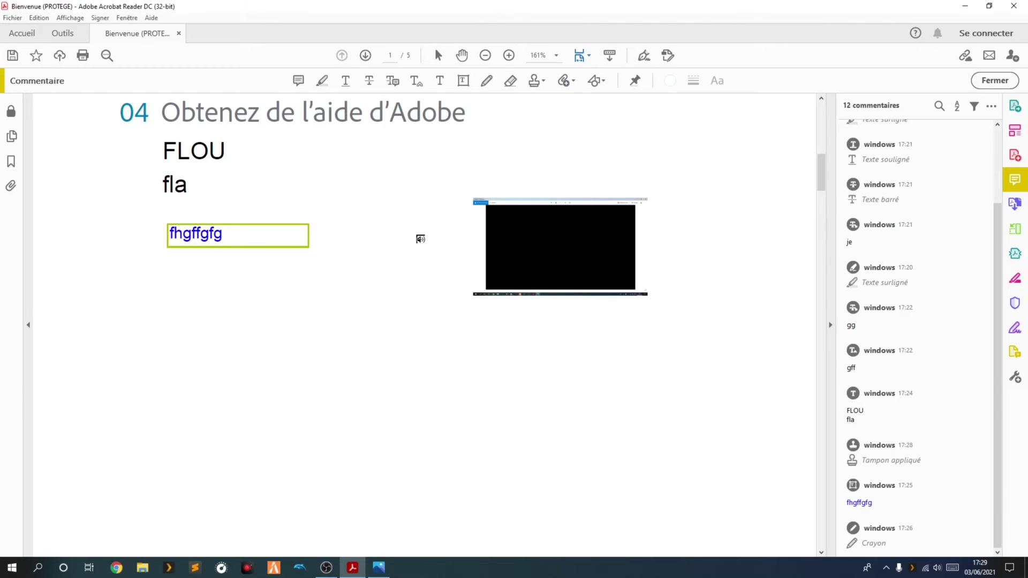
pyautogui.click(322, 337)
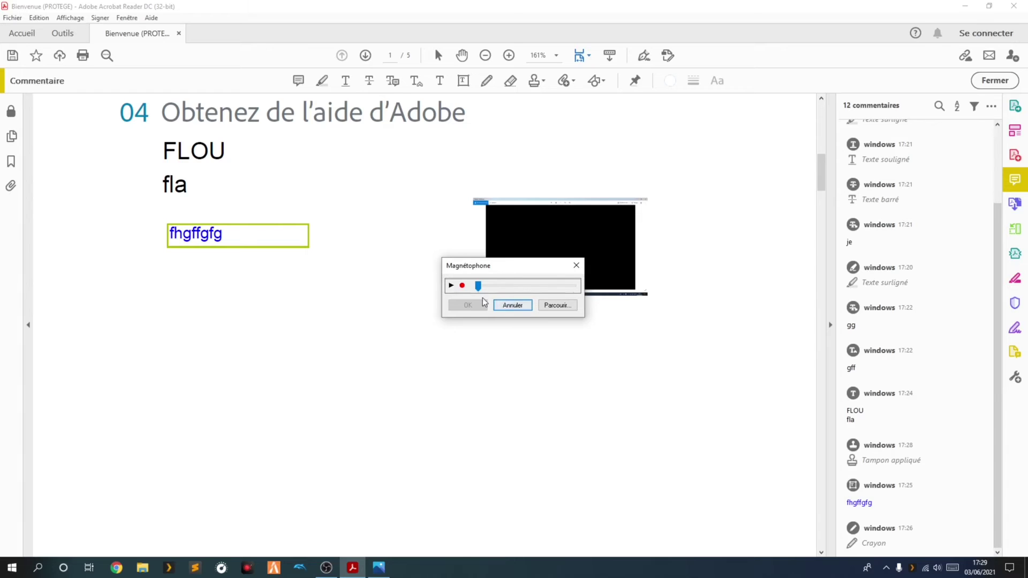
pyautogui.click(454, 287)
pyautogui.click(517, 307)
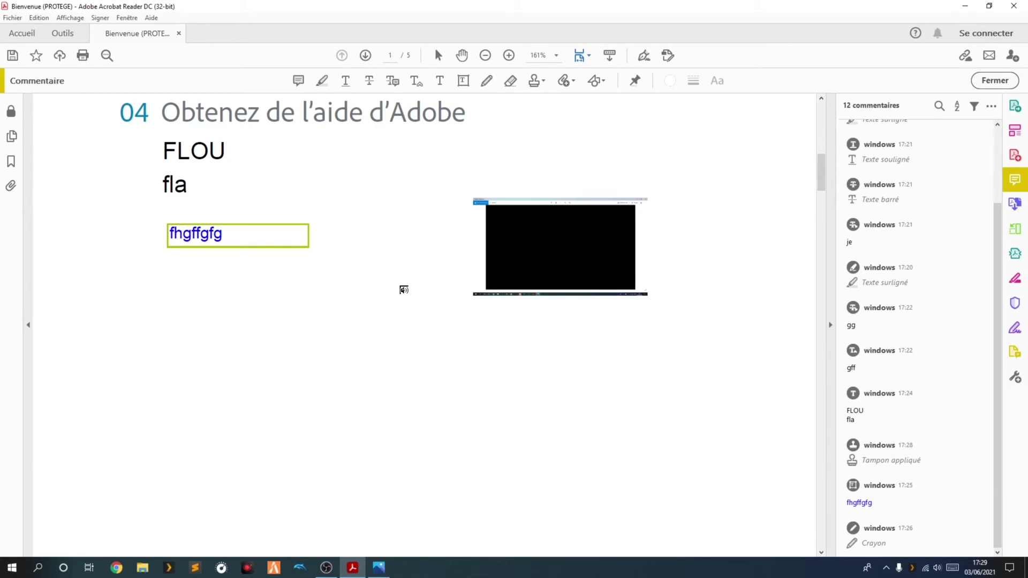
pyautogui.click(572, 81)
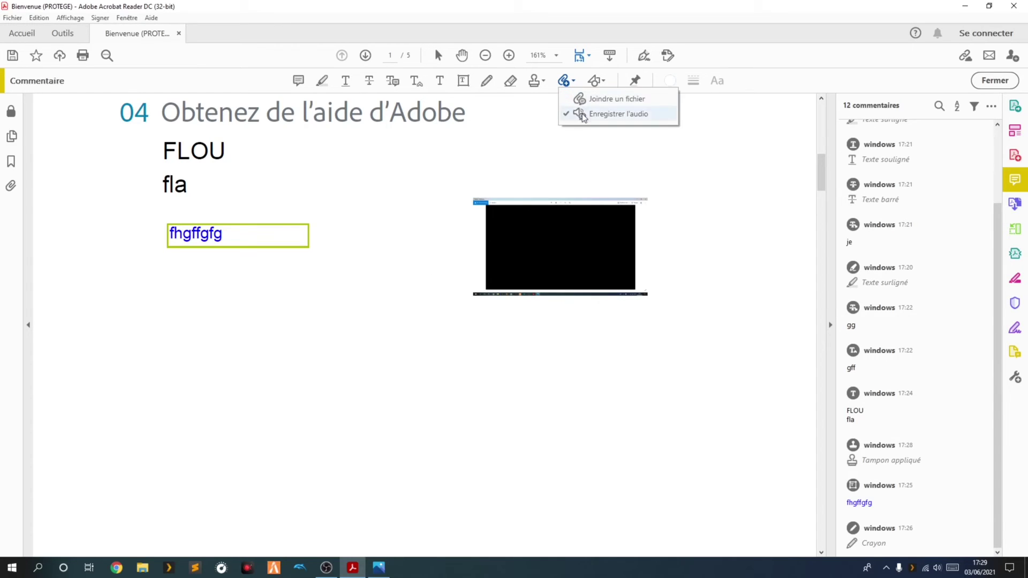
pyautogui.click(339, 354)
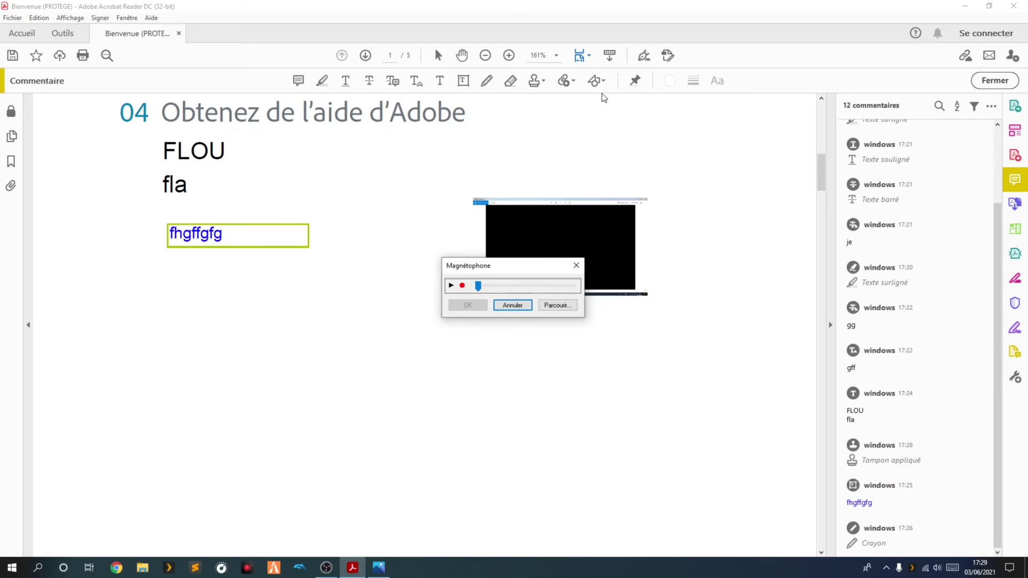
pyautogui.click(513, 306)
# Step: Draw a nearly horizontal line below the fhgffgfg text box and an arrow pointing down-left beneath the image stamp
pyautogui.click(605, 82)
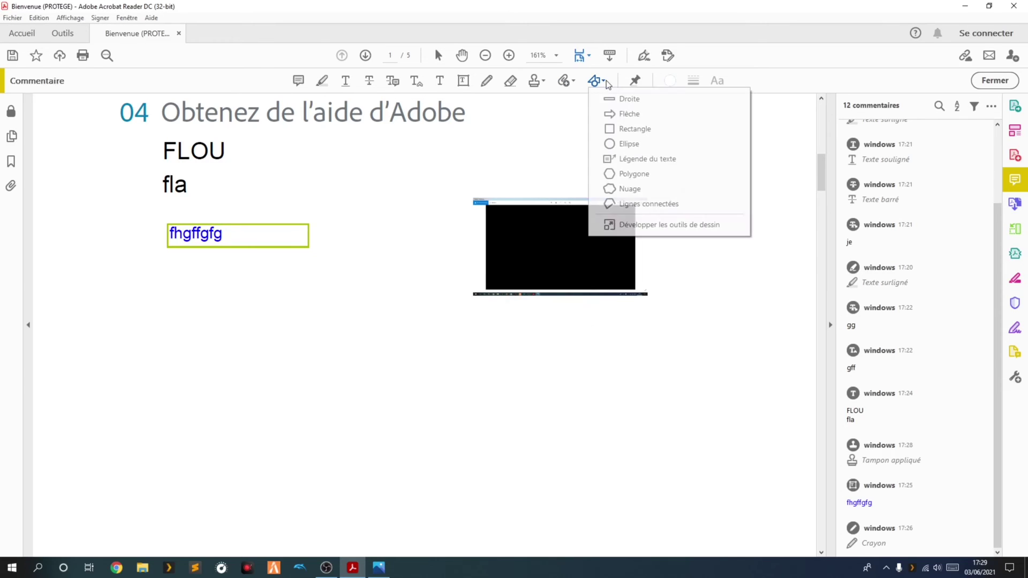
pyautogui.click(611, 99)
pyautogui.moveTo(475, 365); pyautogui.dragTo(292, 355)
pyautogui.click(598, 82)
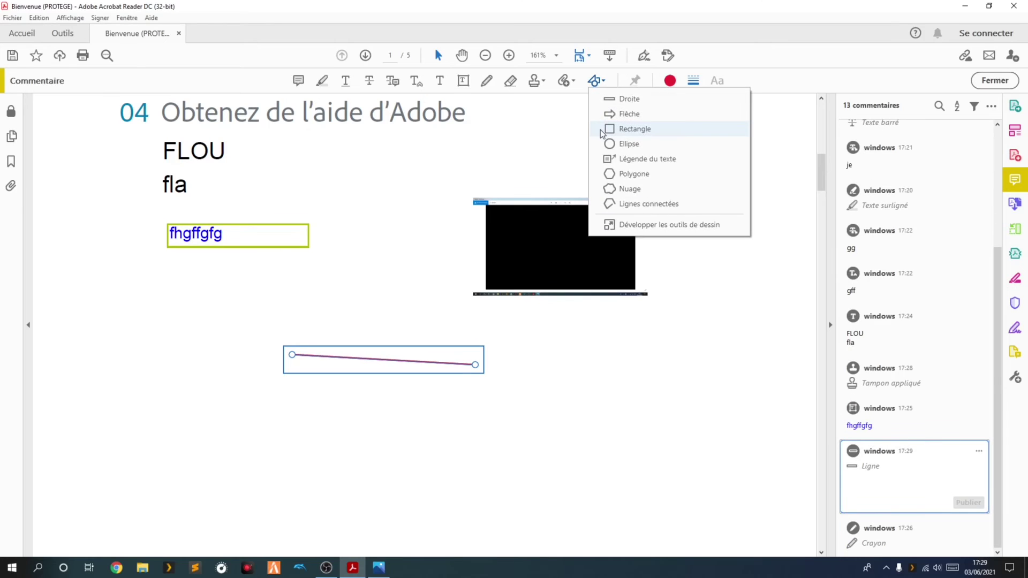
pyautogui.click(605, 114)
pyautogui.moveTo(657, 356); pyautogui.dragTo(491, 429)
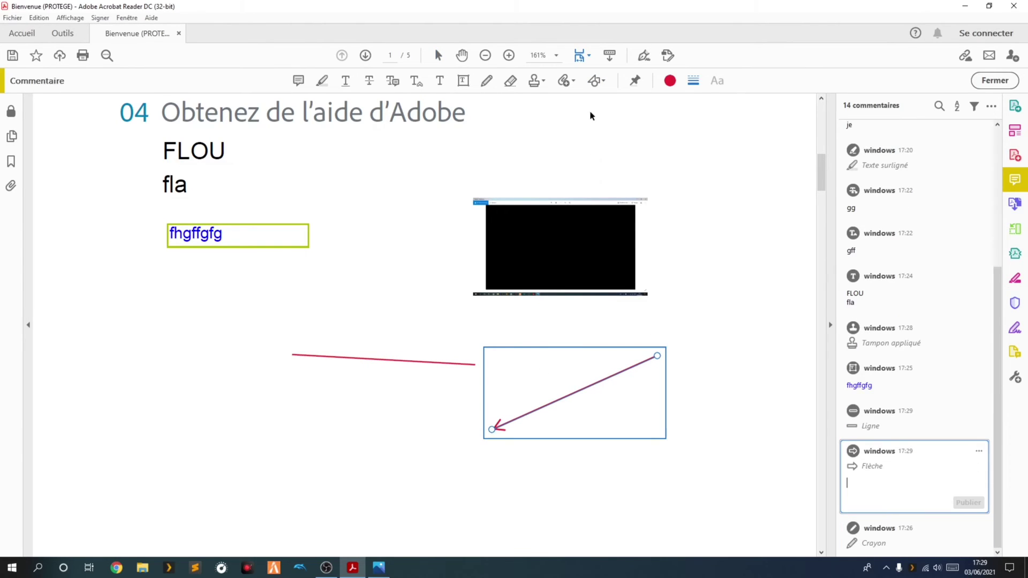
# Step: Draw a small ellipse just above the line and a rectangle below the fhgffgfg text box
pyautogui.click(598, 82)
pyautogui.click(613, 144)
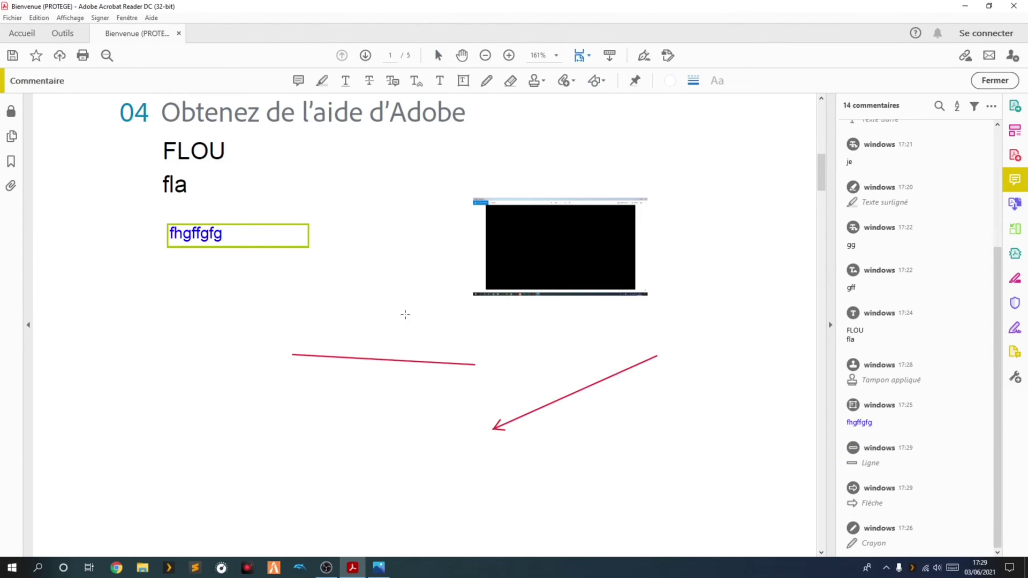
pyautogui.moveTo(407, 315); pyautogui.dragTo(362, 345)
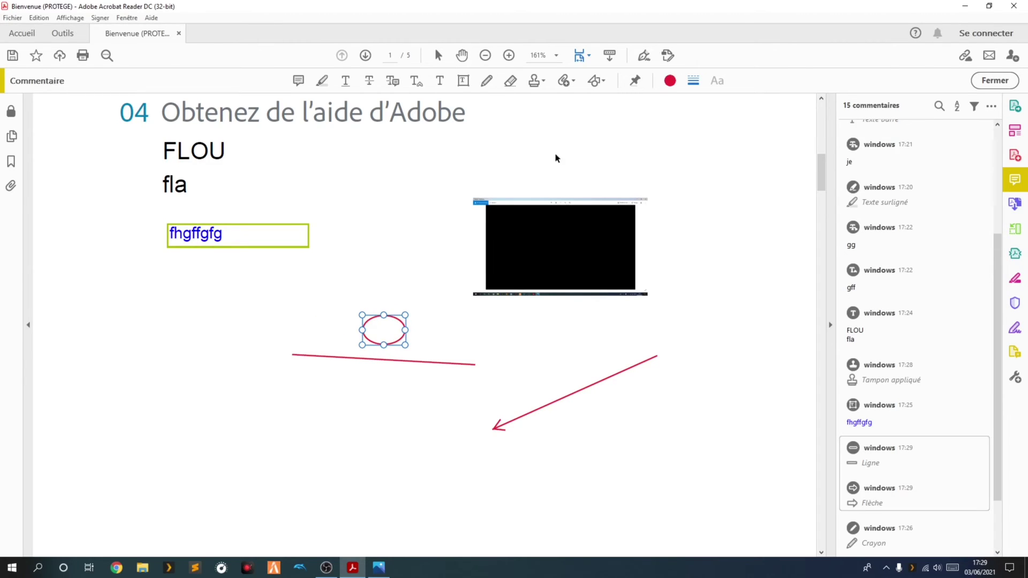
pyautogui.click(604, 81)
pyautogui.click(620, 131)
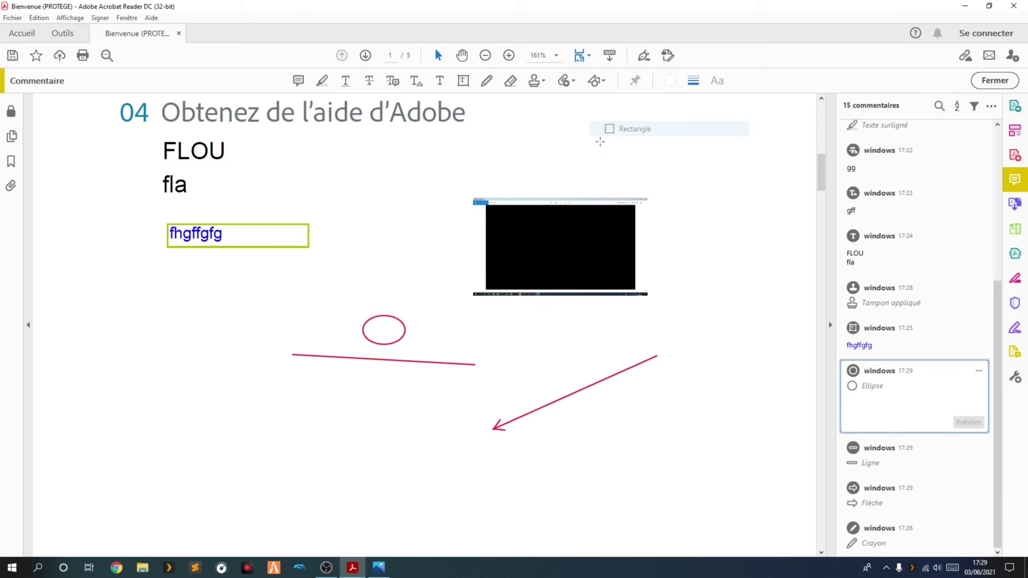
pyautogui.moveTo(271, 301); pyautogui.dragTo(193, 352)
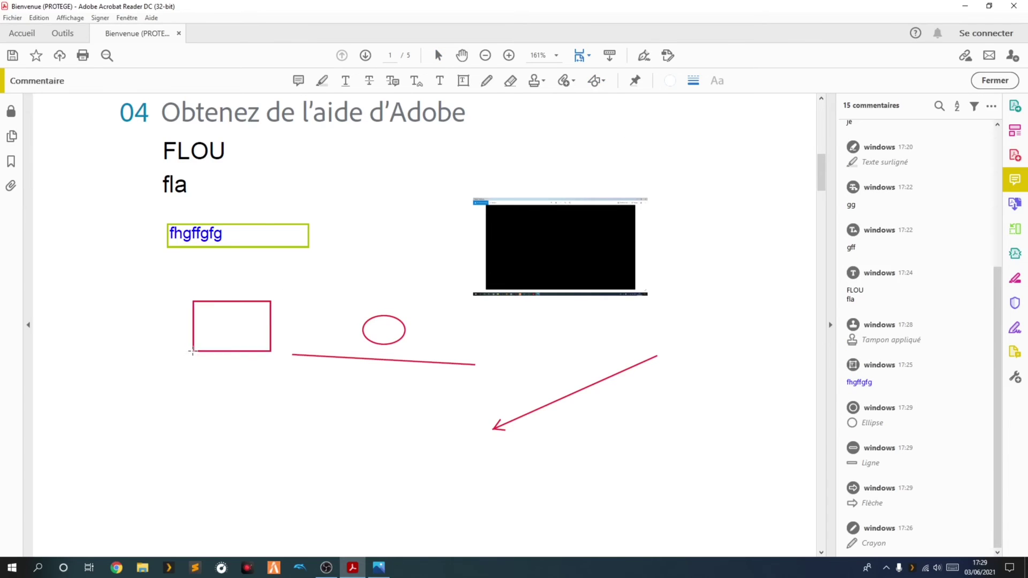
# Step: Expand the drawing tools into individual shape tools, and close and reopen the commenting tools
pyautogui.click(602, 79)
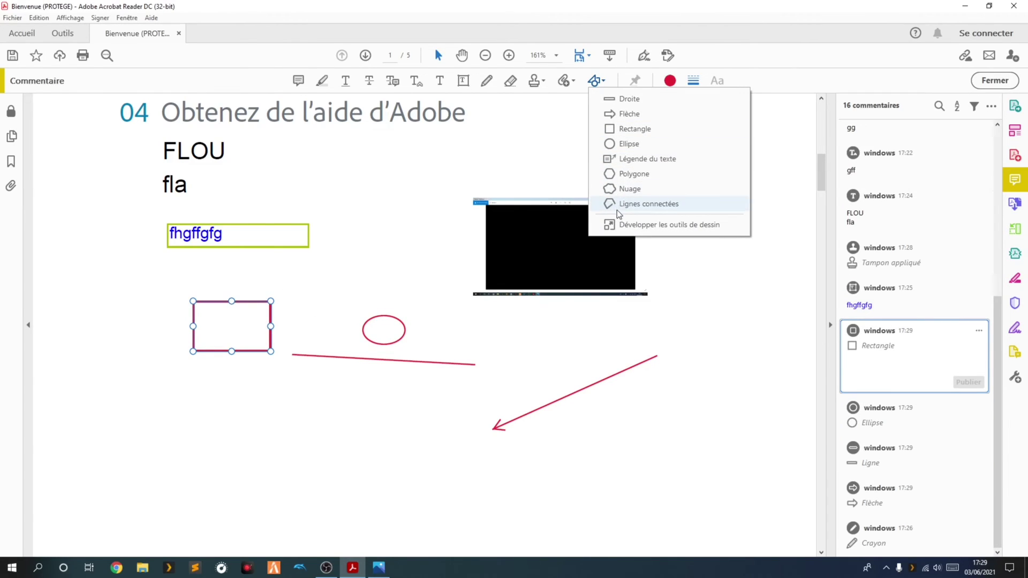
pyautogui.click(640, 229)
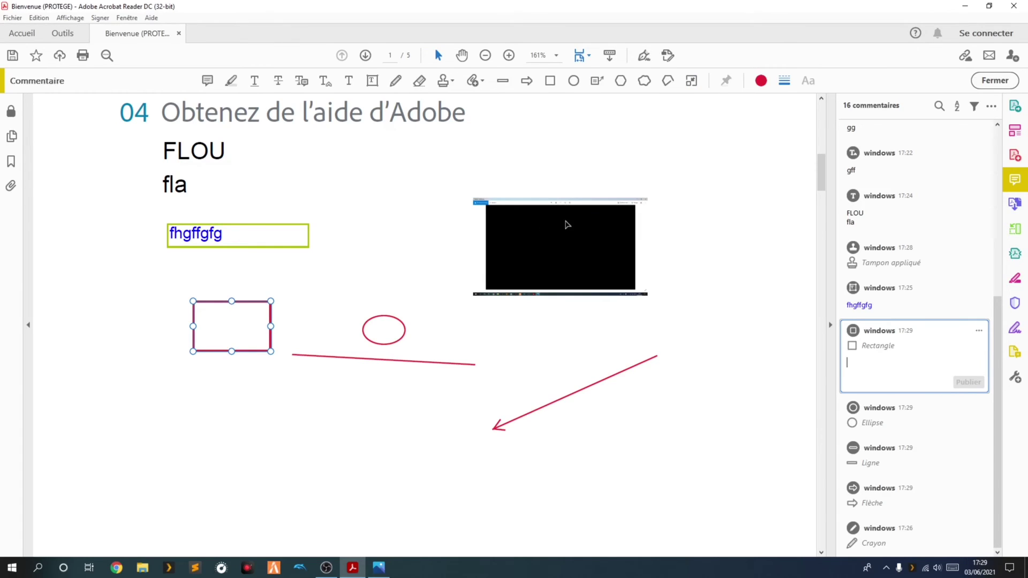
pyautogui.click(433, 211)
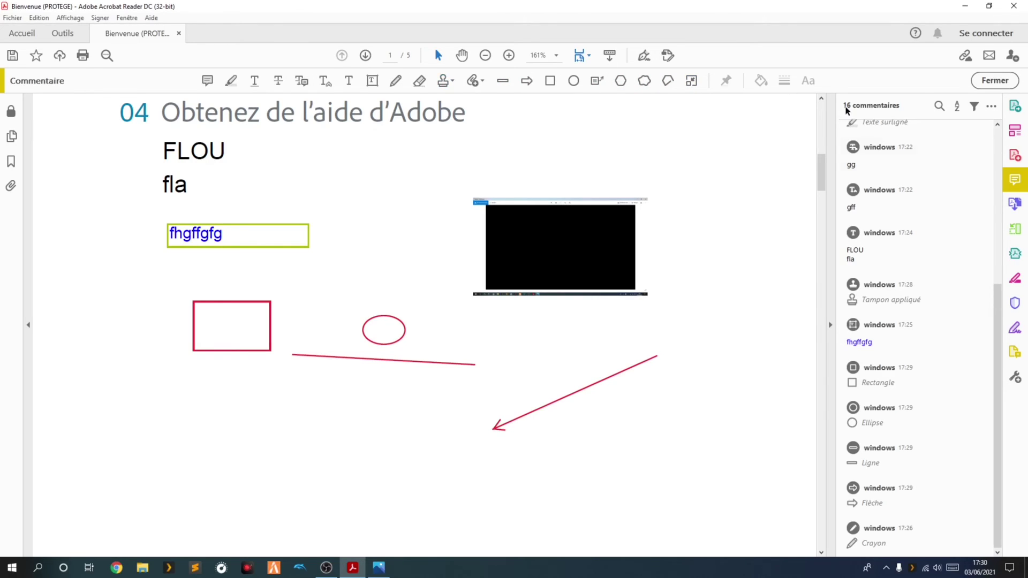
pyautogui.click(987, 82)
pyautogui.click(896, 187)
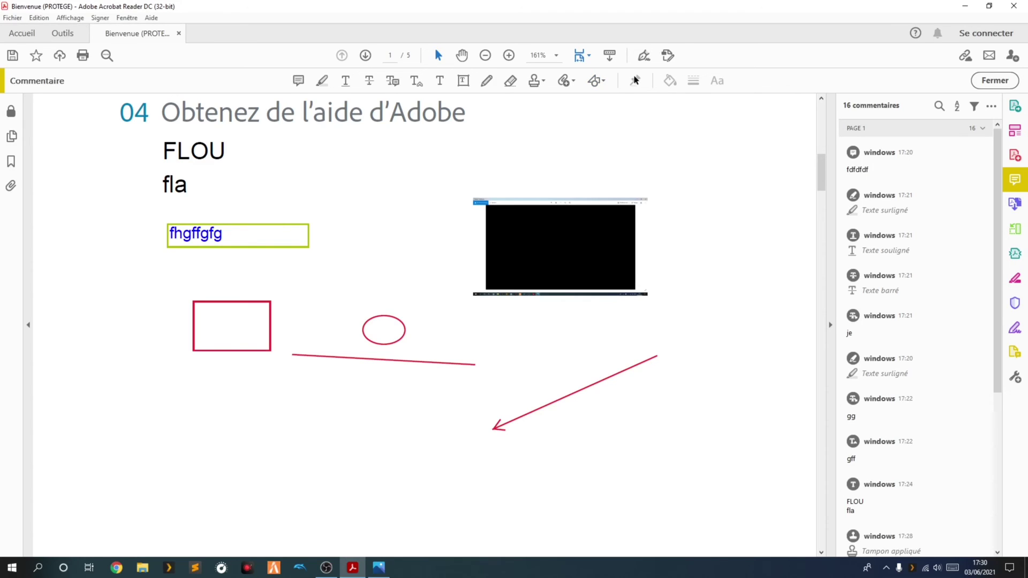
# Step: Fill the fhgffgfg text box with solid yellow
pyautogui.click(573, 205)
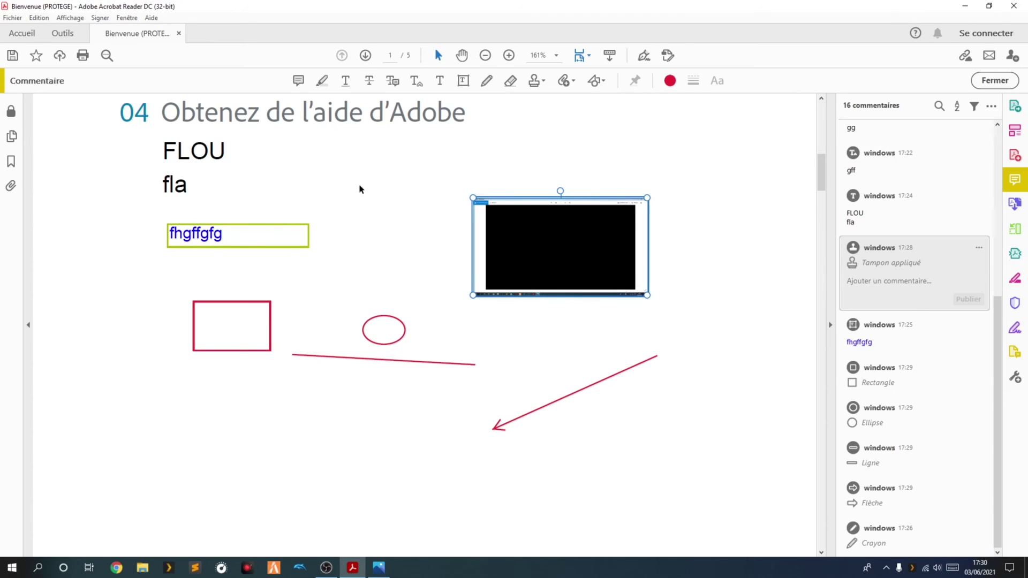
pyautogui.click(219, 235)
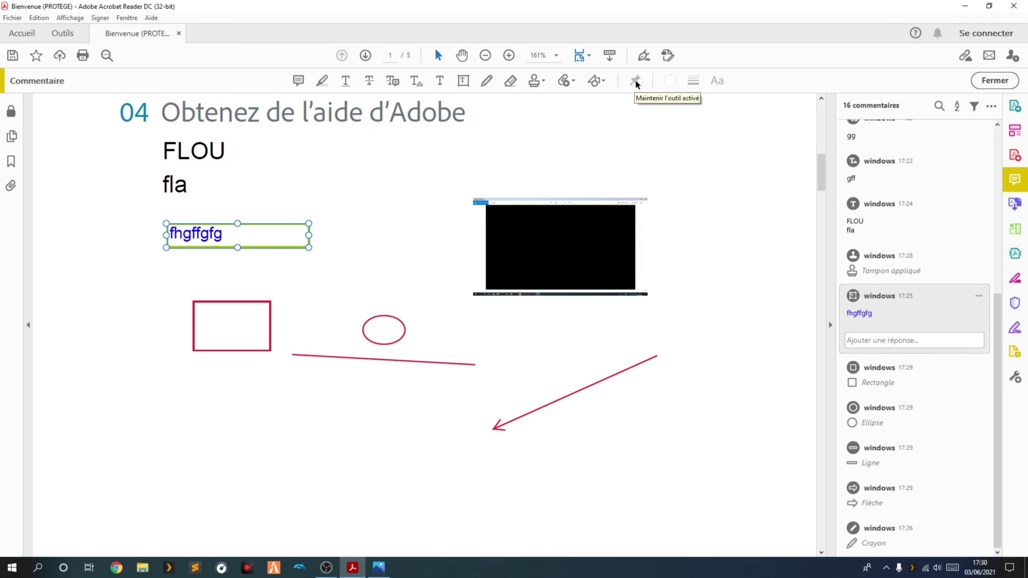
pyautogui.click(670, 81)
pyautogui.click(619, 134)
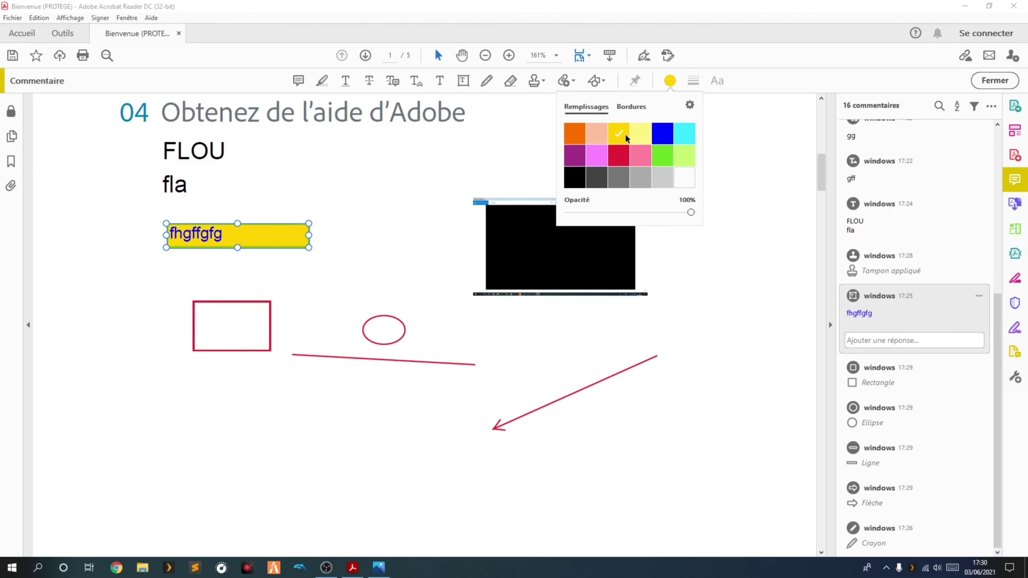
pyautogui.click(693, 85)
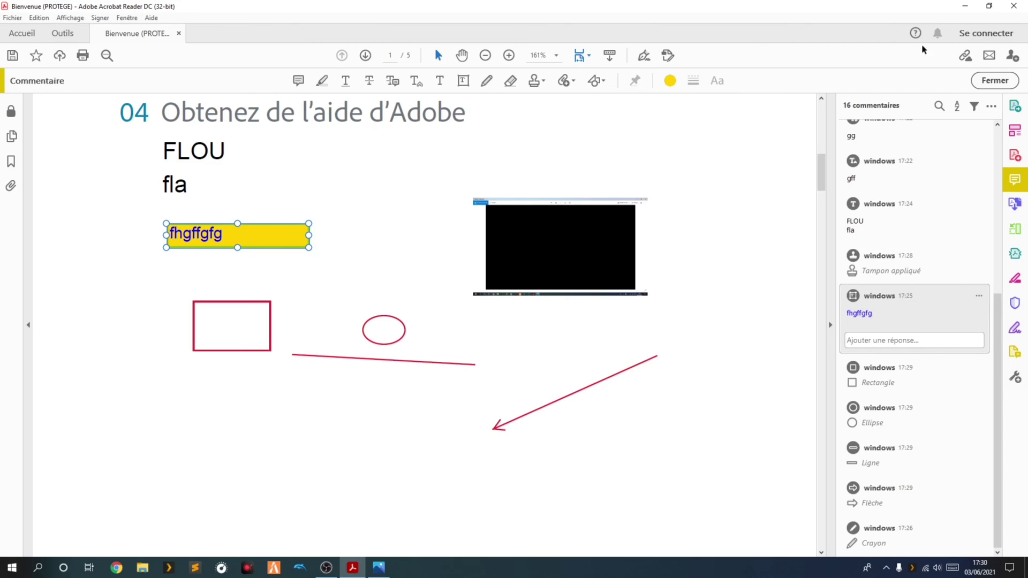
# Step: Try to close the program and save the changes made to the document
pyautogui.click(1023, 9)
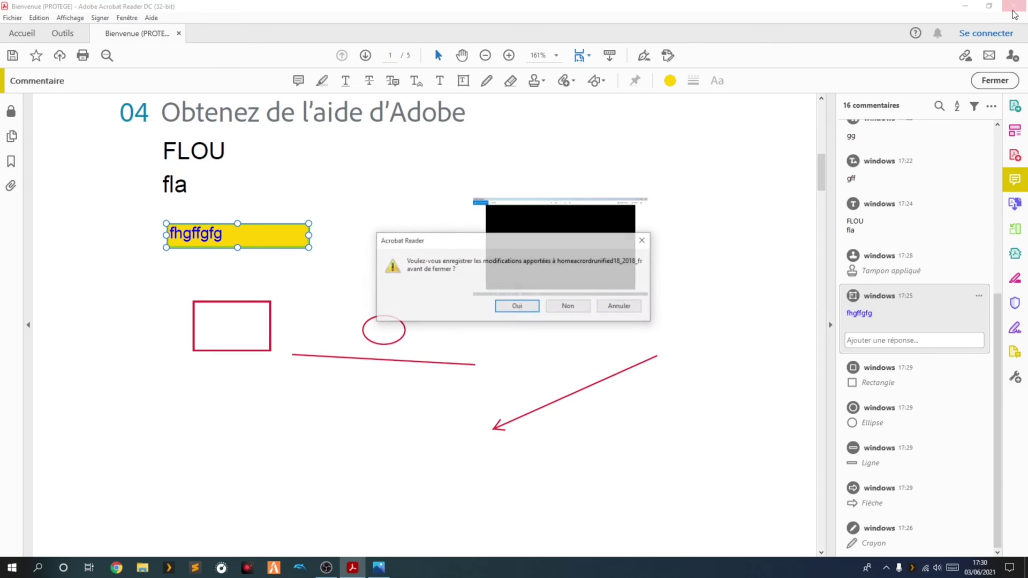
pyautogui.click(516, 309)
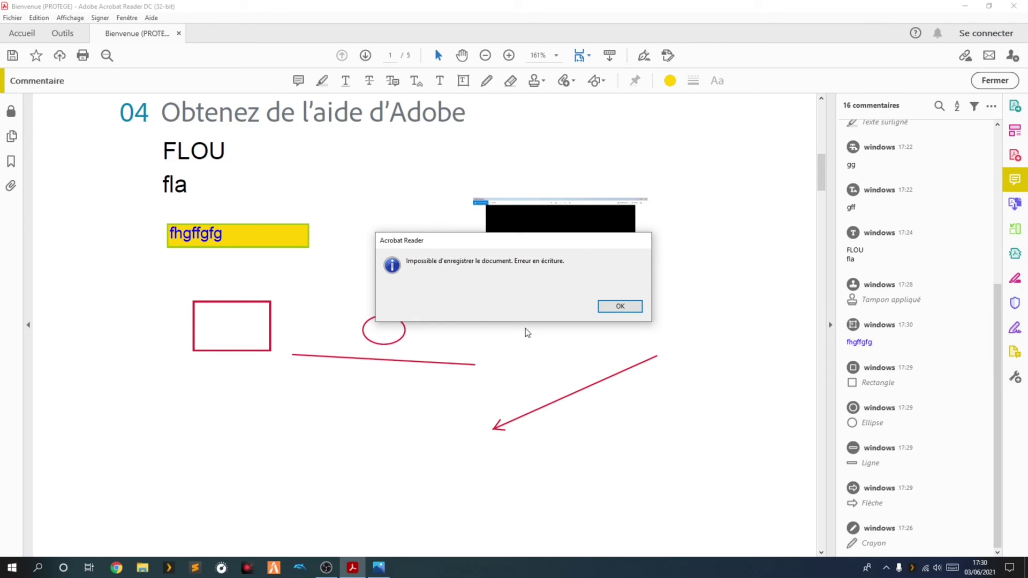
pyautogui.click(600, 309)
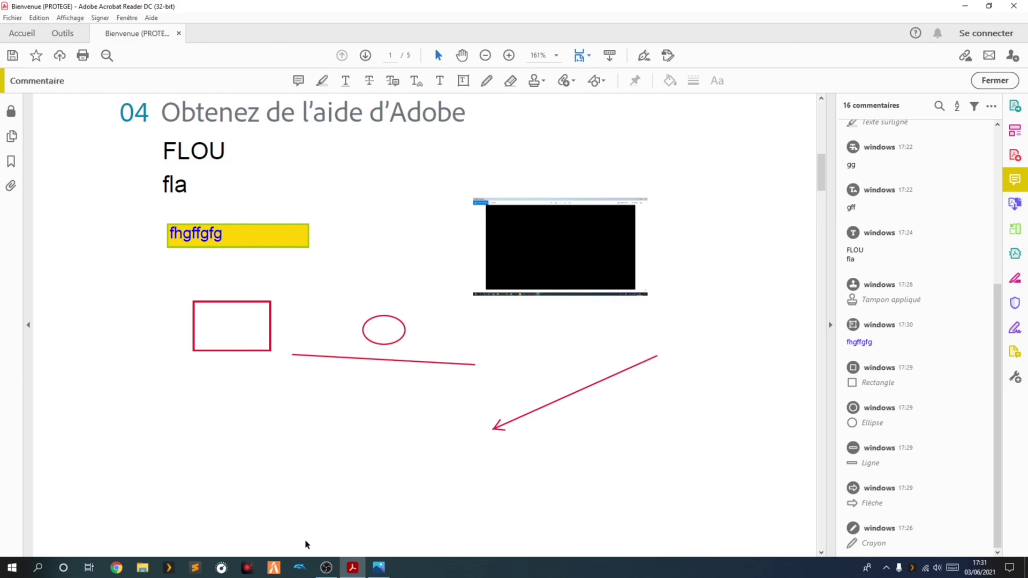
pyautogui.click(326, 568)
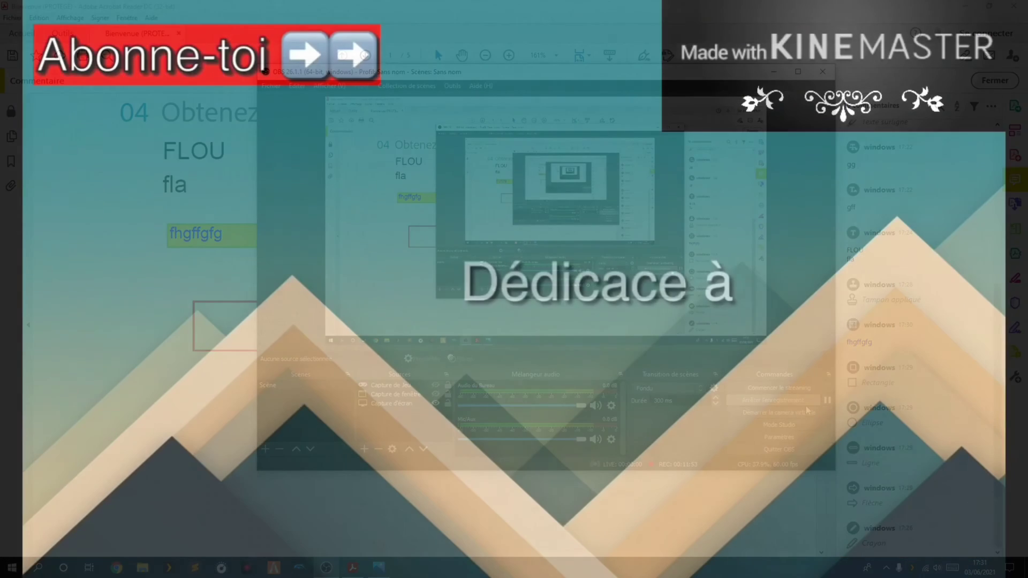